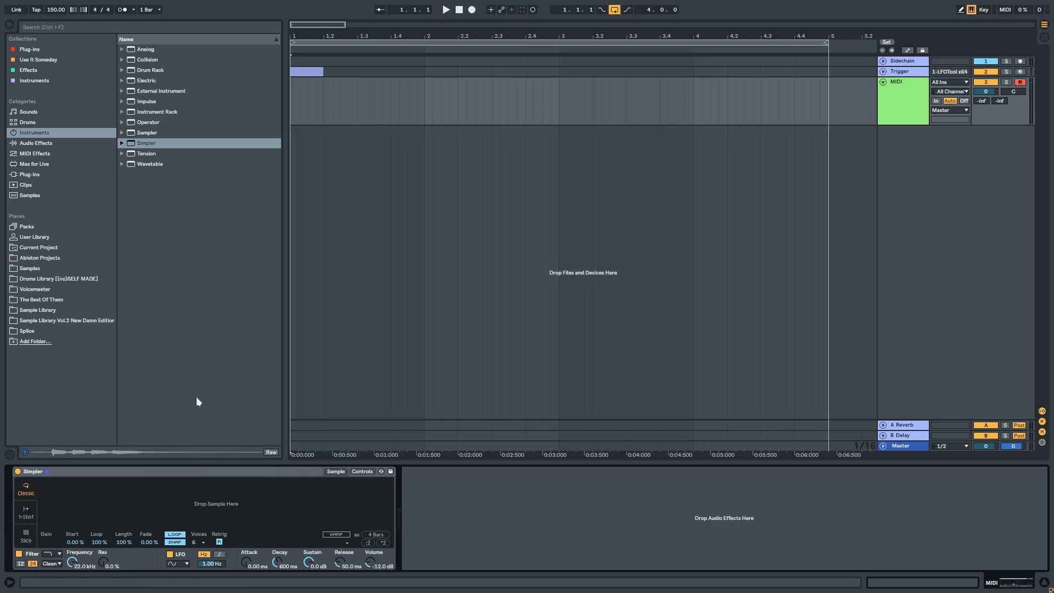
Step: Load the MARK_JOHNS_vocal_hook_one_shot_ooo_03_hi_120_C#maj sample from the Splice folder into Simpler and hide the browser
left_click(27, 331)
left_click_drag(221, 268, 182, 503)
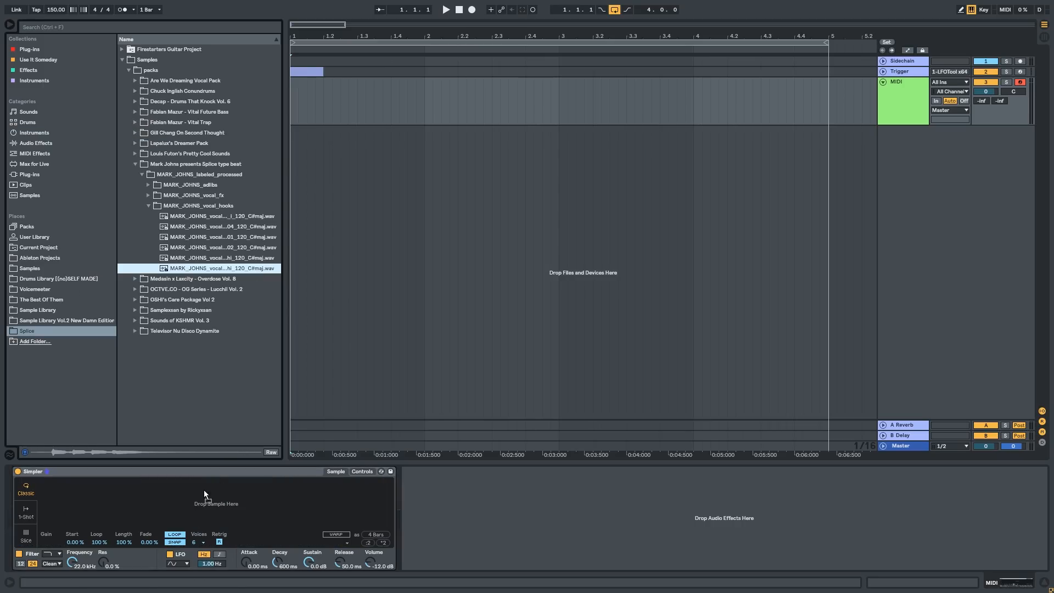
left_click(10, 24)
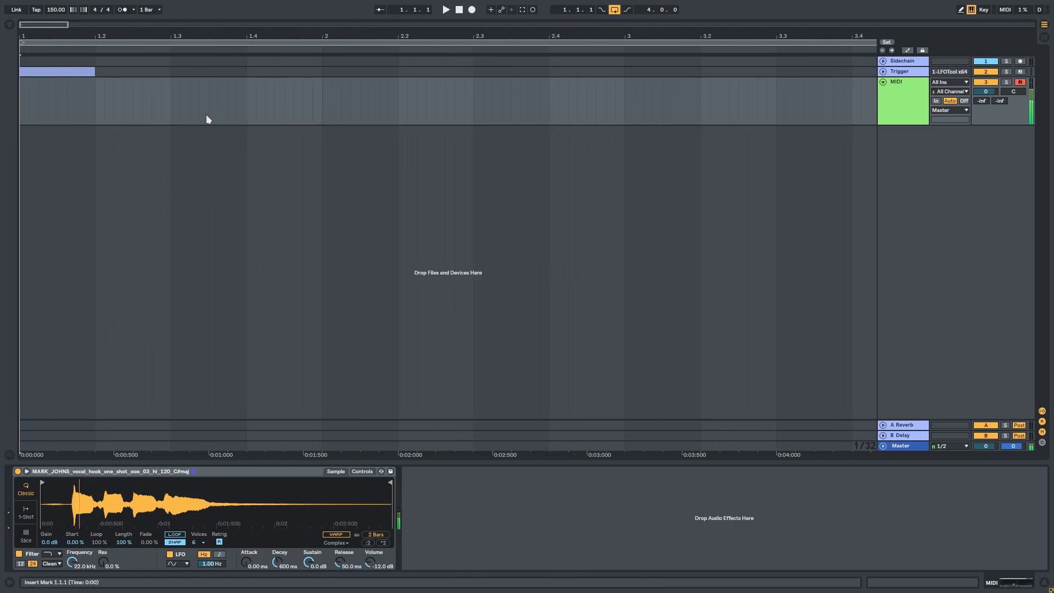
Step: Trim the sample's start and end in Simpler so only the first sustained vocal note after the attack plays, keeping Classic mode
left_click_drag(390, 482, 132, 482)
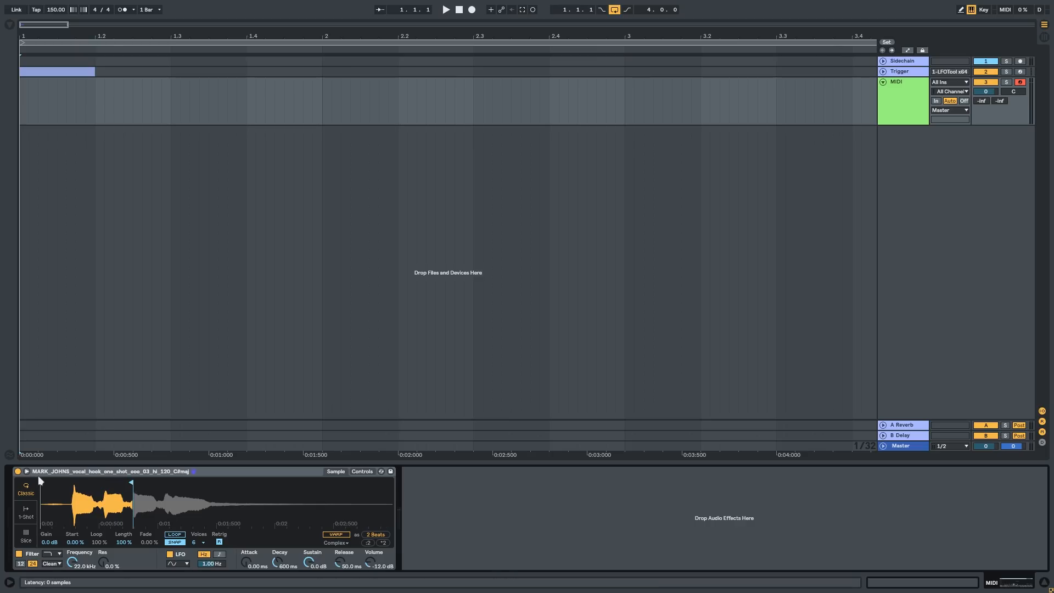
double_click(69, 498)
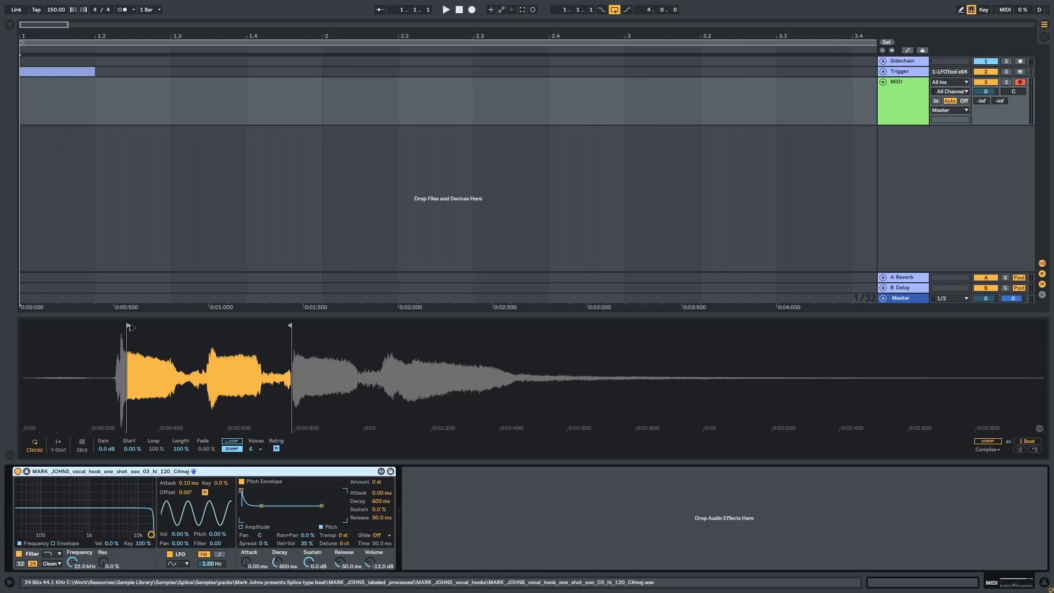
left_click_drag(290, 326, 206, 327)
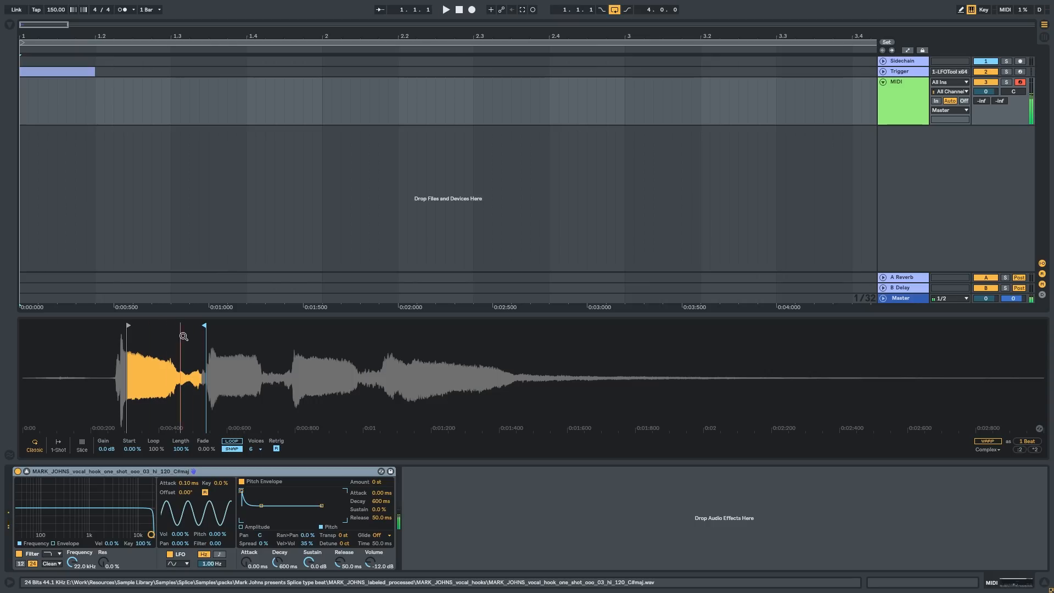
left_click(52, 446)
left_click(35, 446)
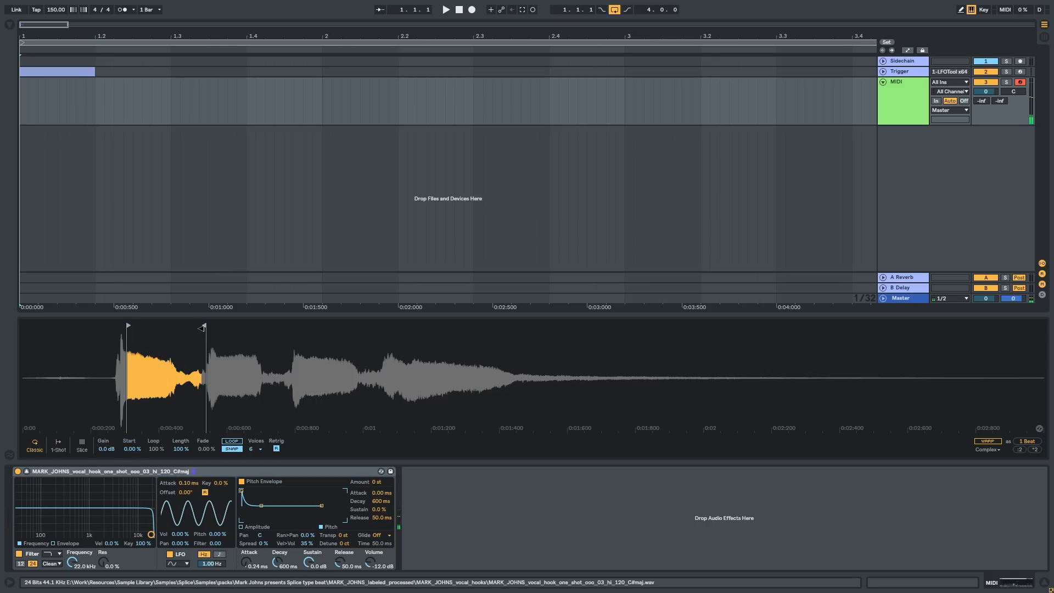
left_click_drag(203, 326, 695, 327)
left_click_drag(130, 326, 421, 328)
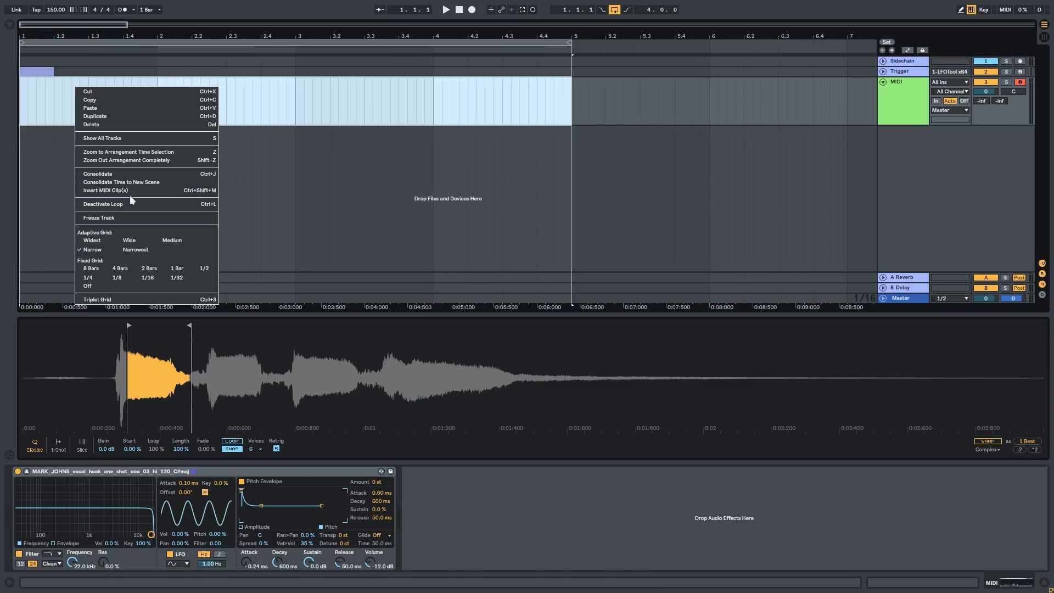
Step: Insert a four-bar MIDI clip on the MIDI track, draw a sixteenth-note F#3 at 1.1.1 and play it back
left_click(130, 190)
double_click(164, 412)
key("space")
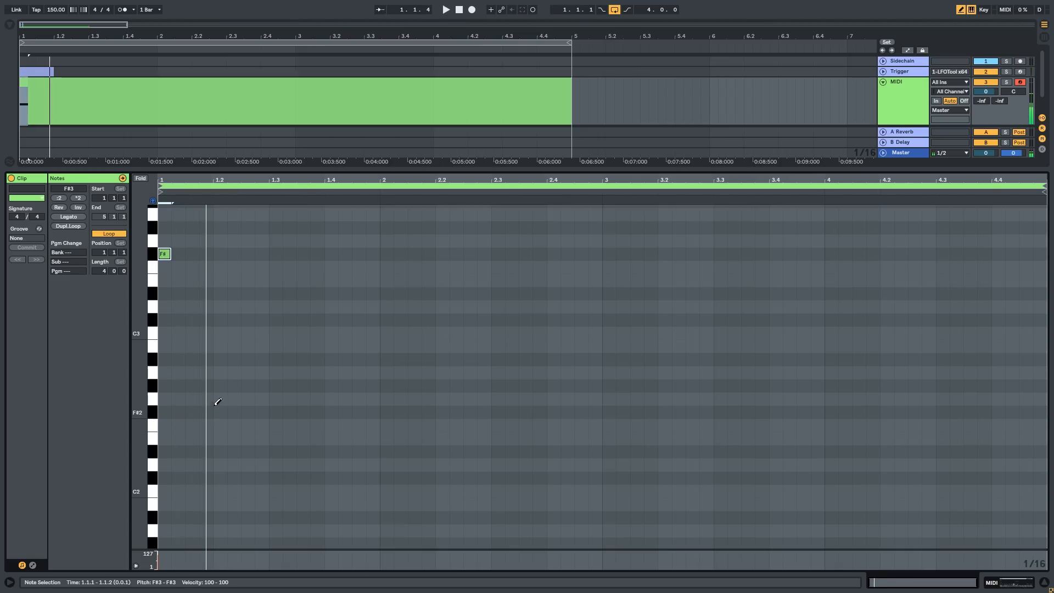
Step: Set Simpler's transpose to -1 st, then reopen the MIDI clip and play it
key("shift+Tab")
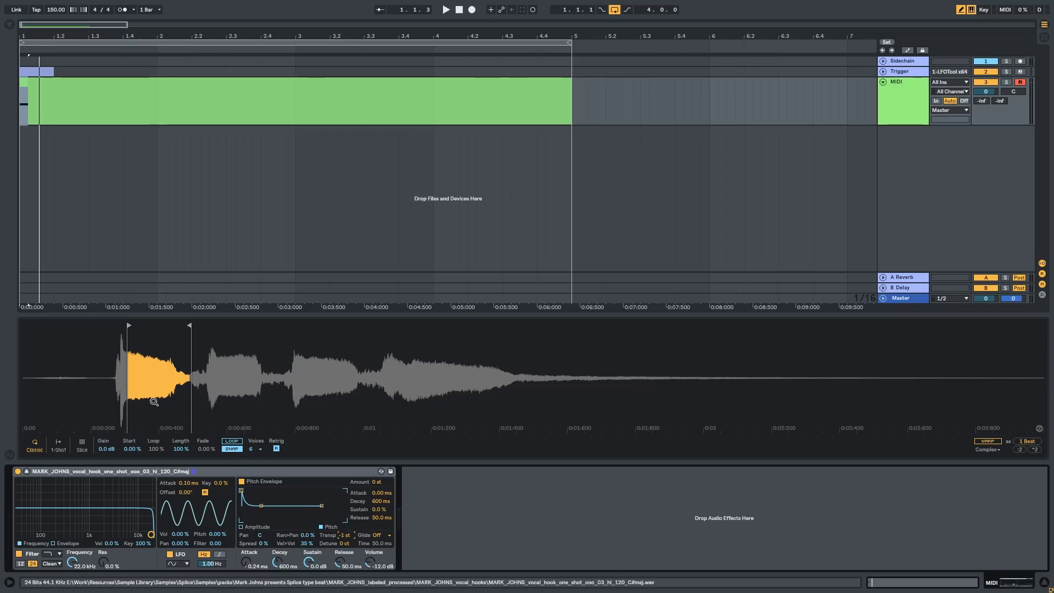
double_click(199, 99)
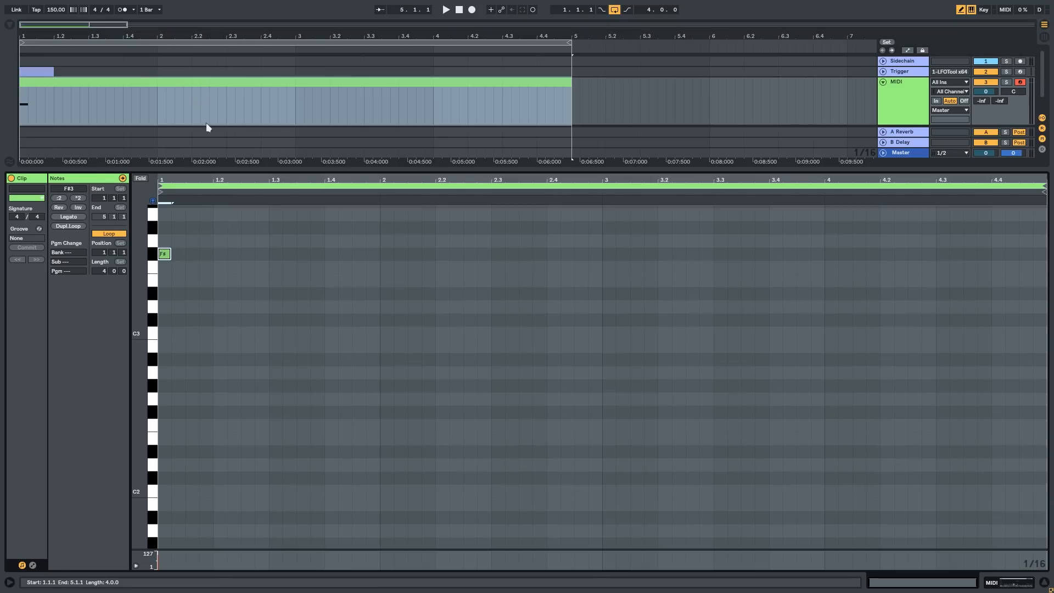
scroll(204, 301, "up", 2)
scroll(204, 305, "up", 2)
key("space")
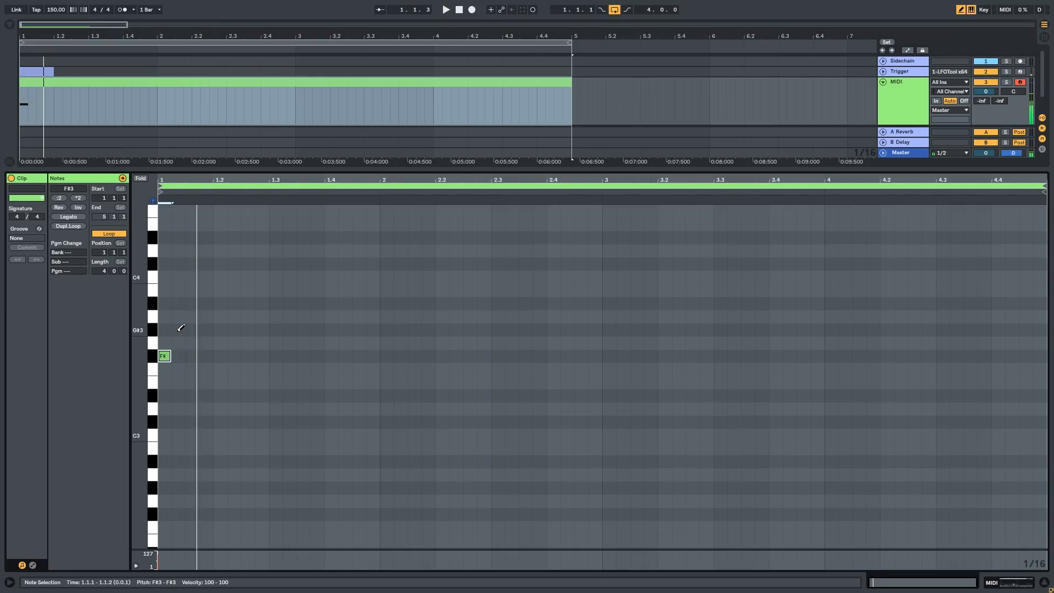
Step: Draw sixteenth notes A#3 at 1.1.3, D#4 at 1.1.4 and F4 at 1.2.1 in the clip
left_click(197, 306)
scroll(197, 303, "up", 2)
left_click(210, 291)
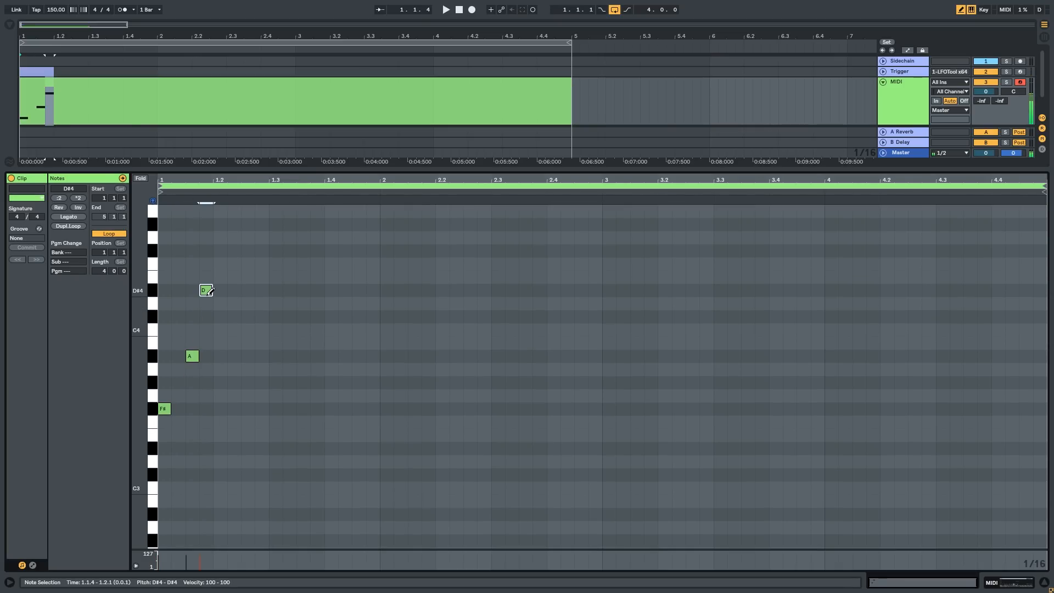
left_click(219, 263)
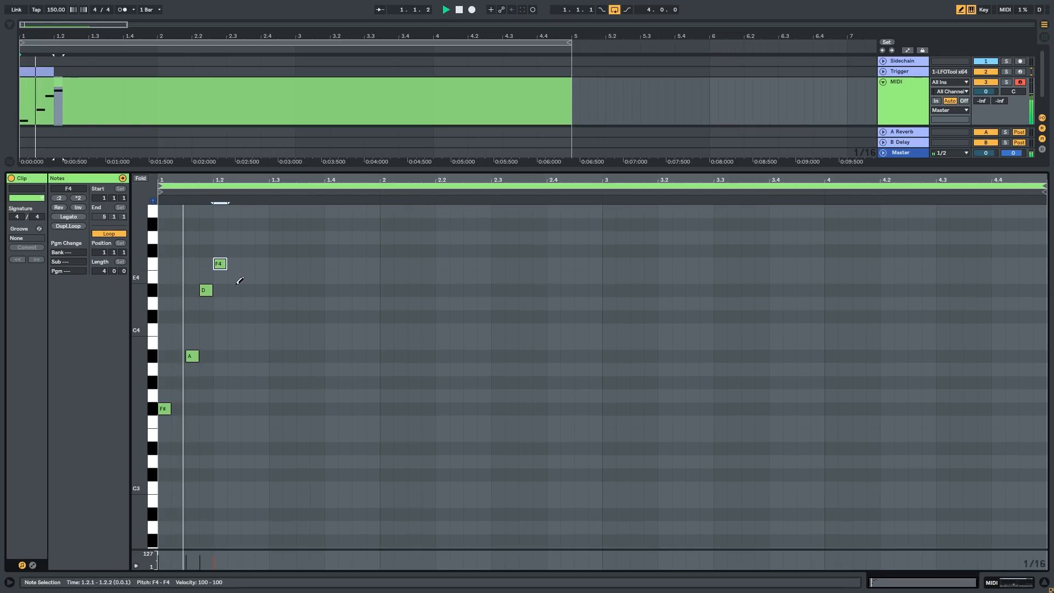
Step: Space the melody evenly by moving D#4 to 1.2.1 and F4 to 1.2.3, and play it back
scroll(203, 272, "up", 2)
mouse_move(286, 304)
left_mouse_down()
mouse_move(327, 304)
mouse_move(283, 295)
mouse_move(310, 293)
left_mouse_up()
key("b")
left_click_drag(304, 267, 366, 267)
key("space")
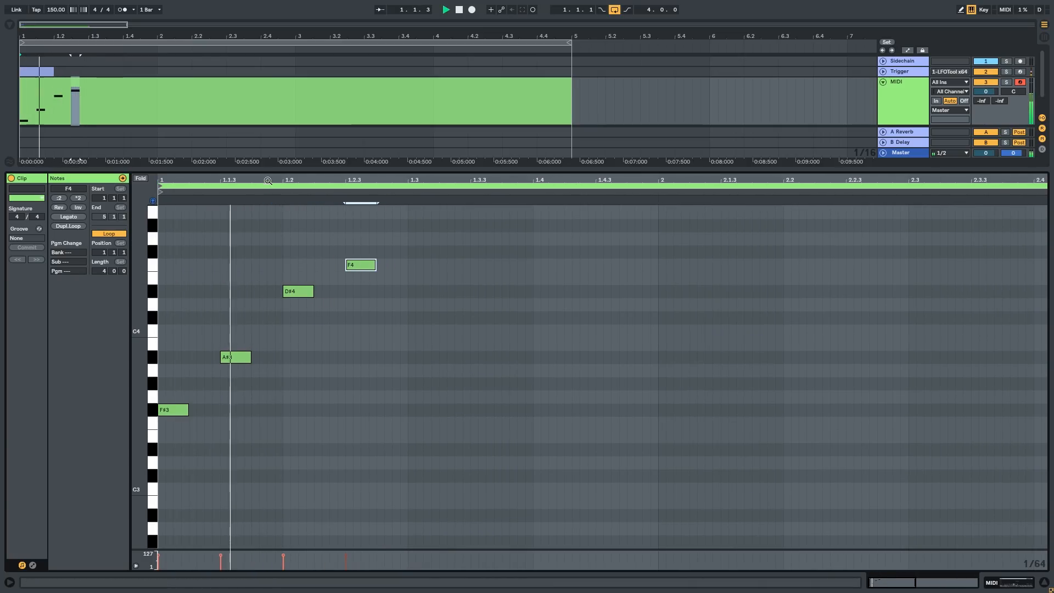
Step: Continue the first bar's melody with F#4 at 1.3.1, C#4 at 1.3.3, F4 at 1.4.1 and A#3 at 1.4.3
scroll(287, 276, "down", 2)
key("space")
key("b")
left_click(283, 251)
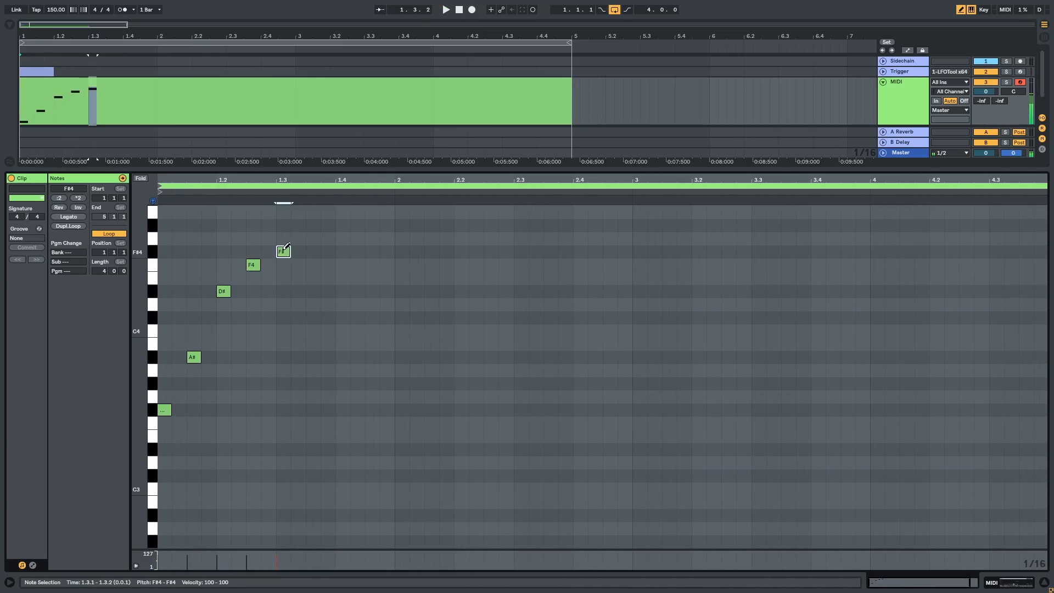
key("space")
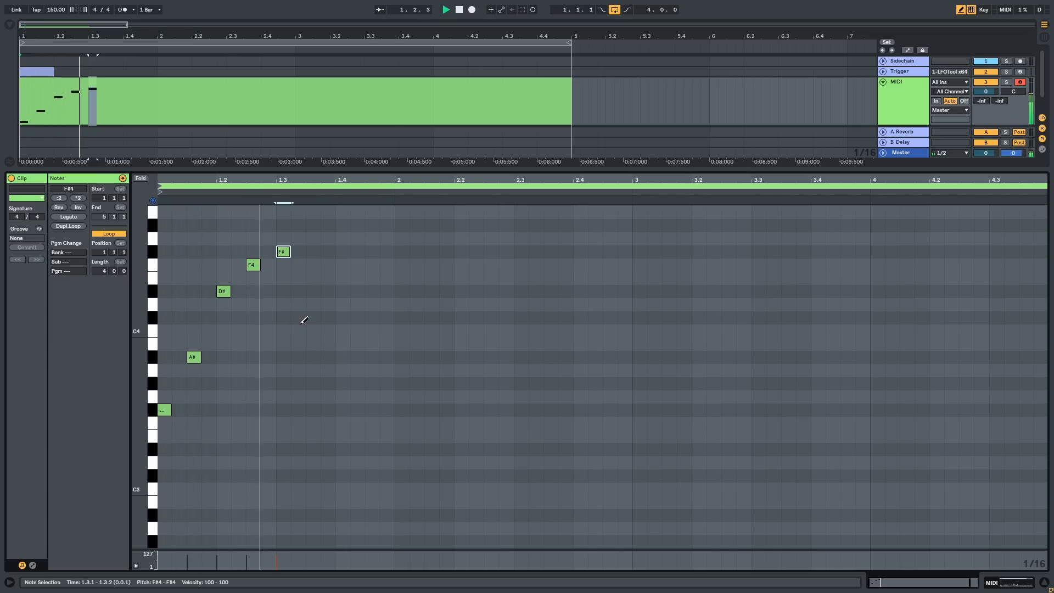
mouse_move(319, 292)
left_mouse_down()
mouse_move(328, 320)
mouse_move(346, 262)
left_mouse_up()
left_click_drag(373, 344, 373, 357)
key("ctrl+a")
key("ctrl+d")
key("ctrl+d")
key("ctrl+d")
scroll(365, 251, "up", 2)
left_click_drag(341, 252, 503, 260)
scroll(483, 254, "down", 3)
key("ctrl+z")
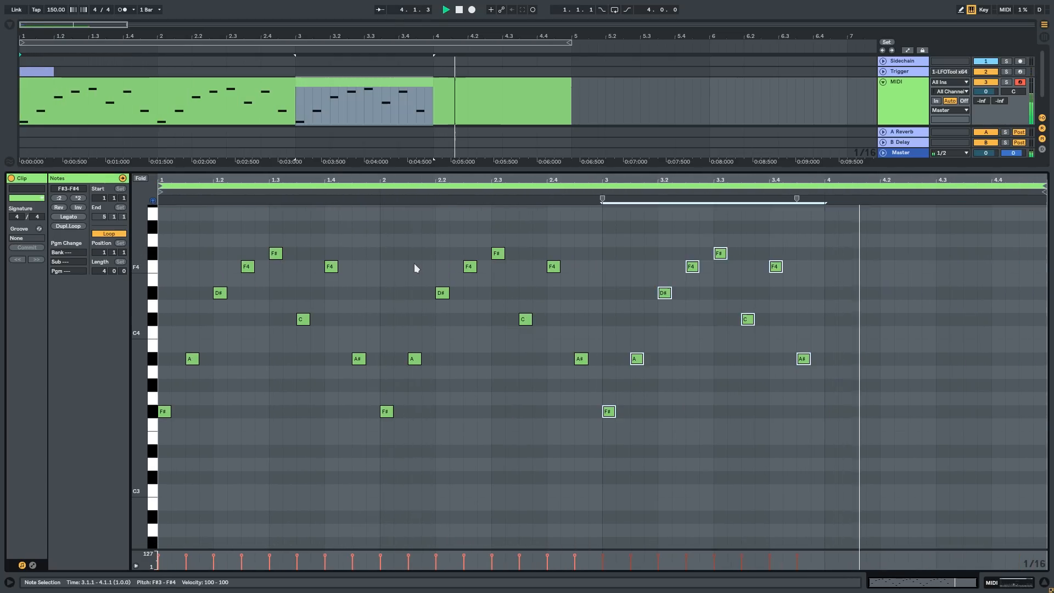
key("ctrl+z")
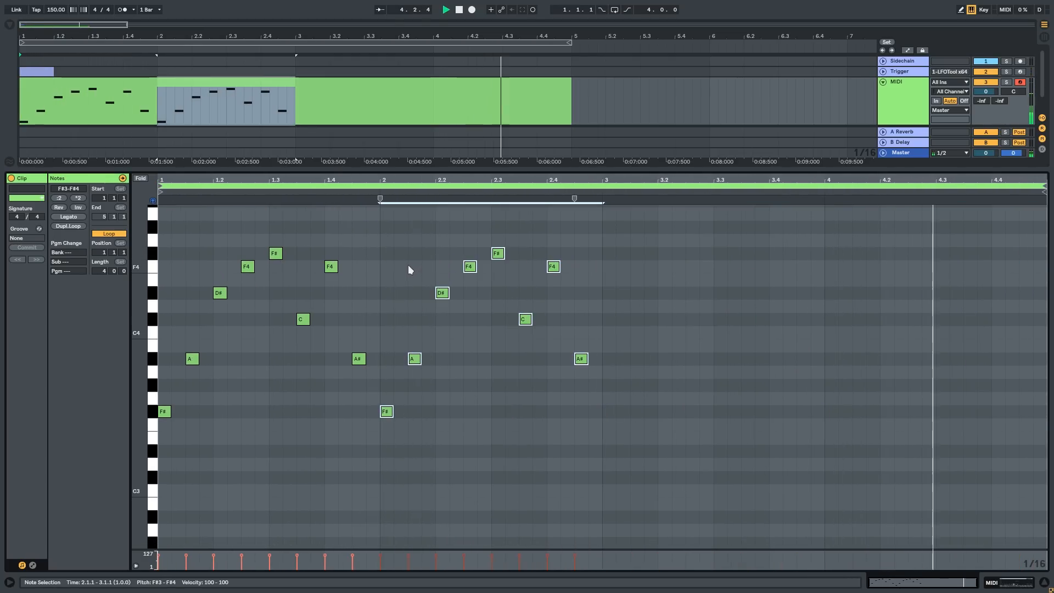
key("ctrl+z")
left_click(408, 266)
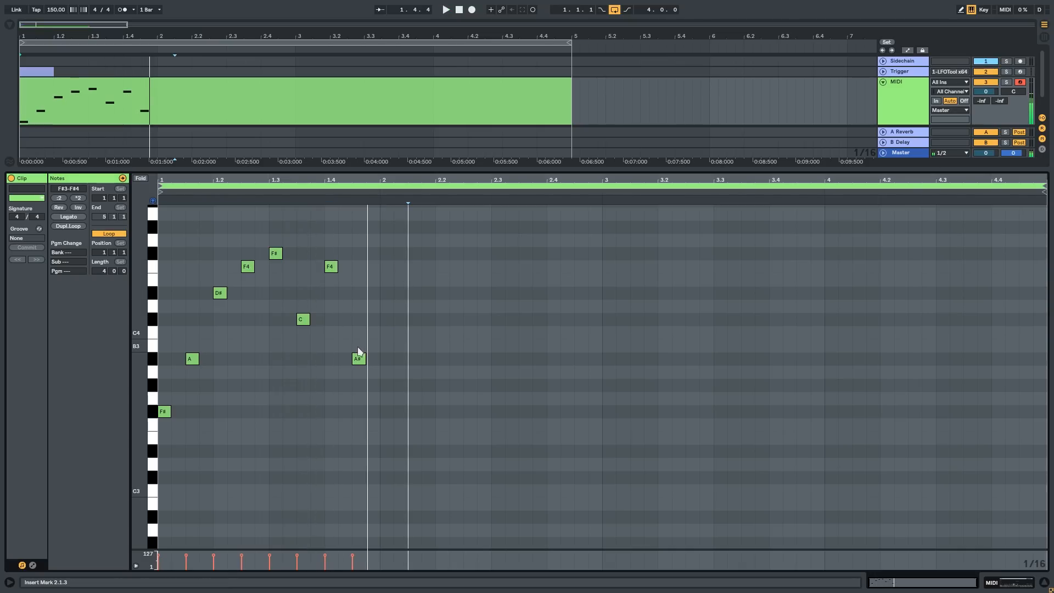
Step: Start the second bar with C#4 at 2.1.1, G#3 at 2.1.3, A#3 at 2.2.1 and G#3 at 2.2.3
key("b")
left_click(387, 332)
left_click_drag(388, 331, 387, 318)
left_click(416, 384)
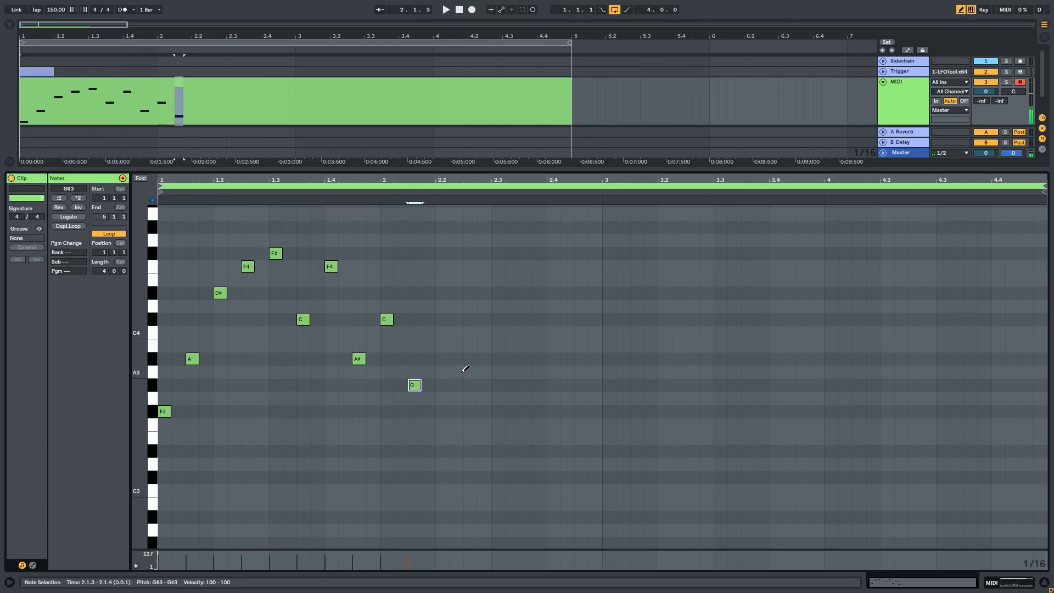
left_click(443, 359)
left_click(470, 385)
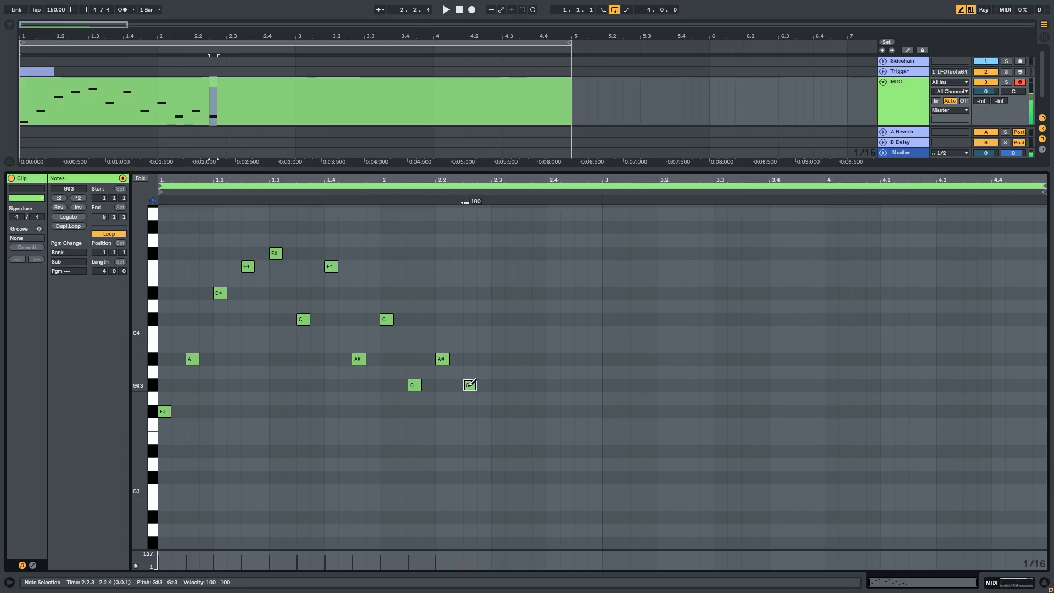
Step: Finish the second bar with A#3 at 2.3.1, G#3 at 2.3.3, A#3 at 2.4.1 and C#4 at 2.4.3
left_click(500, 359)
left_click(526, 384)
left_click(558, 359)
left_click(581, 318)
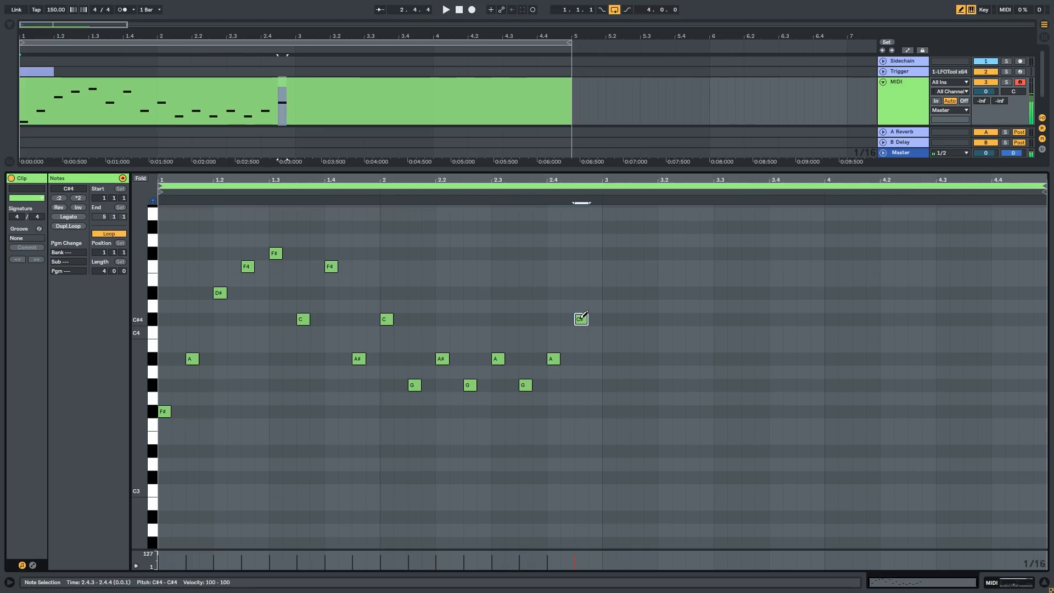
left_click(581, 331)
key("space")
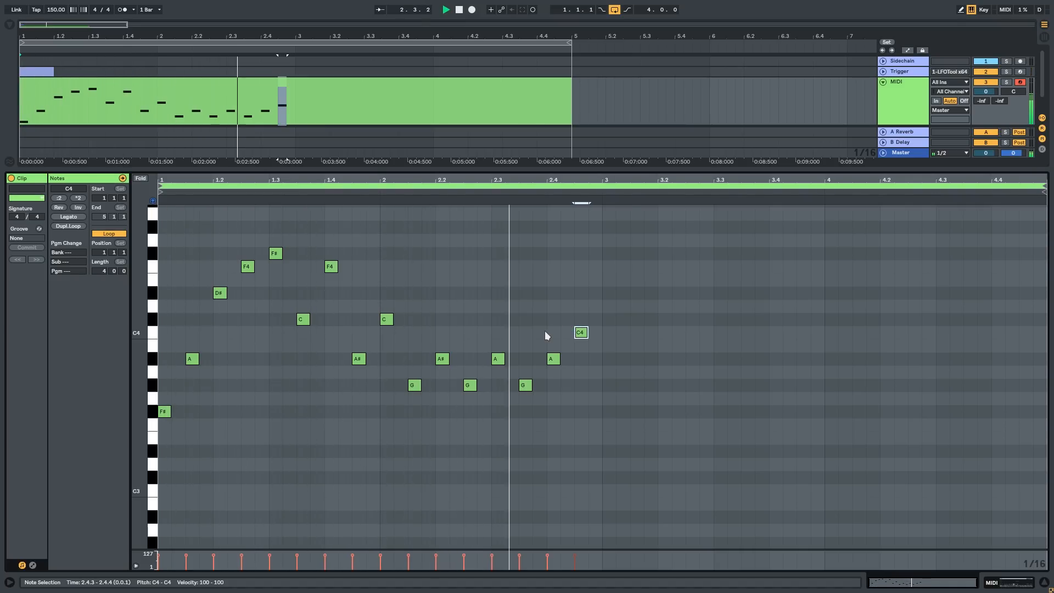
key("Up")
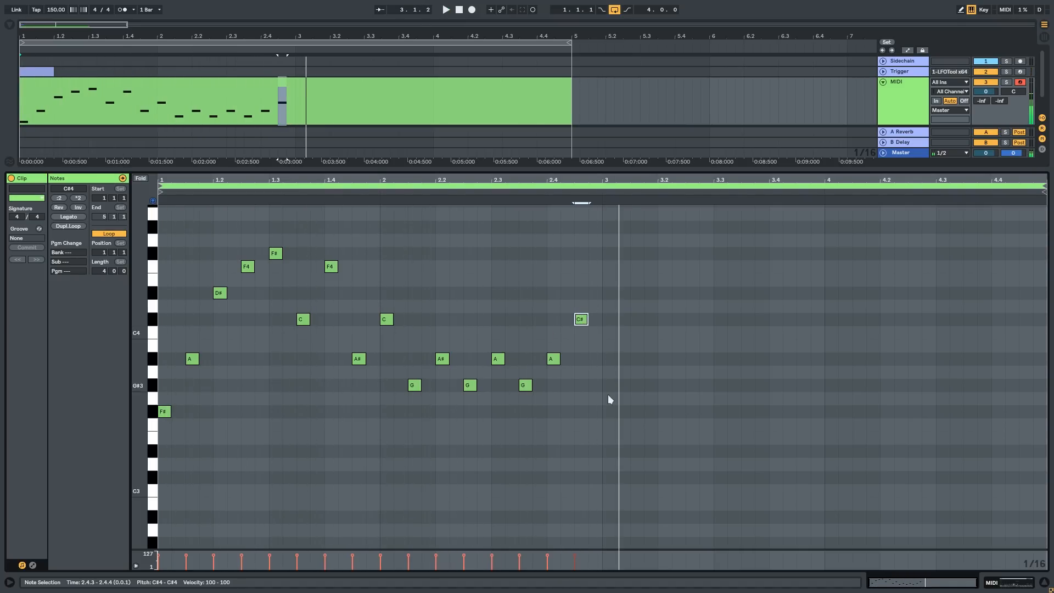
Step: Duplicate the two-bar melody and align the copied notes to start at bar 3
key("ctrl+a")
key("ctrl+d")
left_click(362, 208)
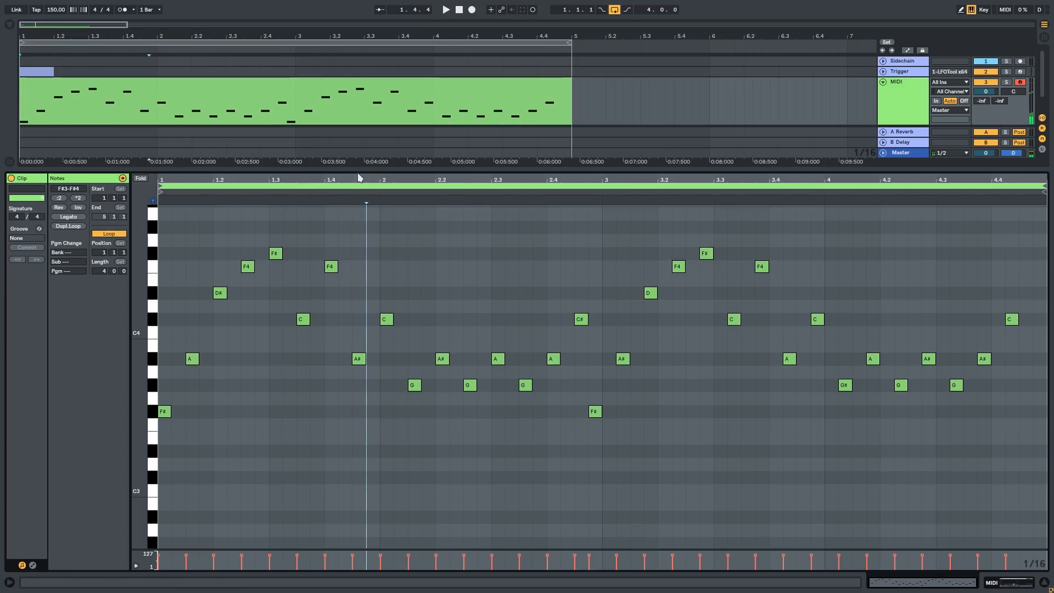
left_click(357, 170)
double_click(296, 97)
left_click(769, 372)
left_click_drag(593, 217, 1041, 466)
left_click(606, 414)
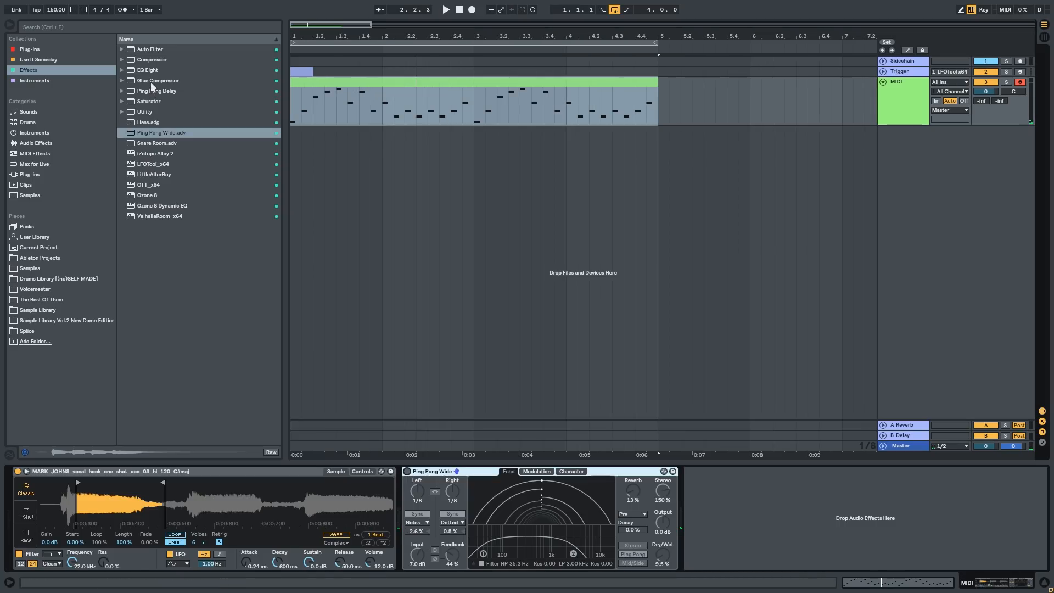
Step: Add Ping Pong Delay to the MIDI track with its dry/wet lowered to 23 %, and remove the Ping Pong Wide device
double_click(154, 90)
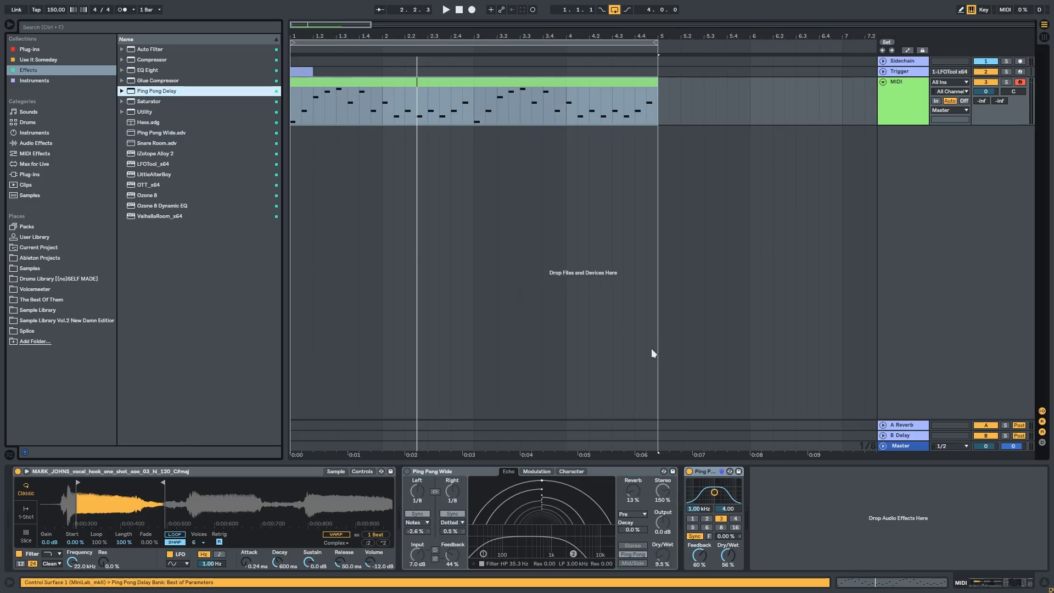
key("space")
left_click_drag(728, 555, 728, 574)
key("space")
left_click(598, 470)
key("Delete")
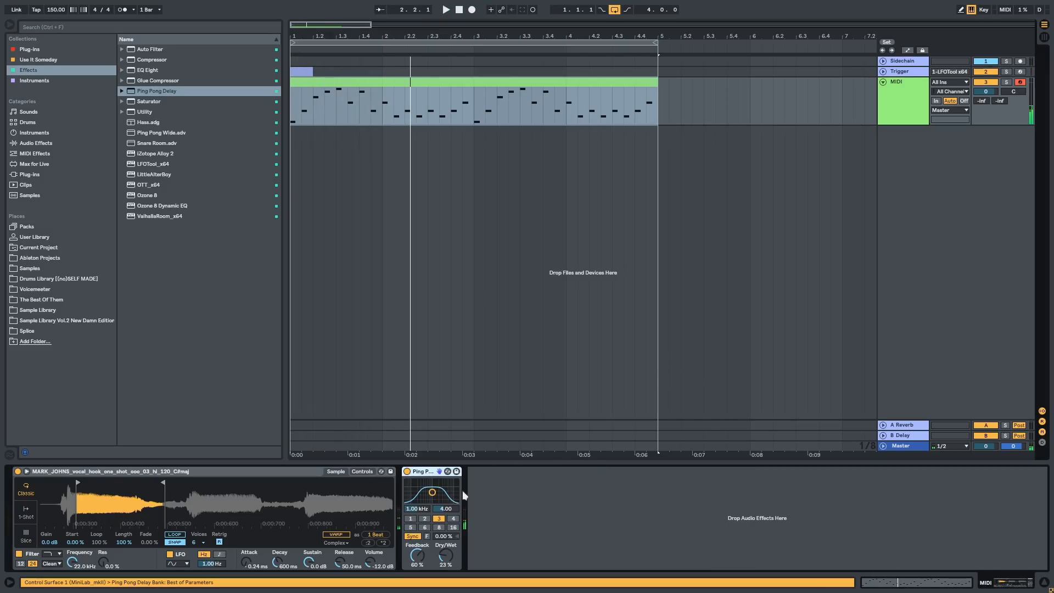
Step: Set Ping Pong Delay's dry/wet to 20 % and play back the clip
left_click_drag(426, 471, 520, 517)
left_click_drag(432, 484, 432, 485)
key("space")
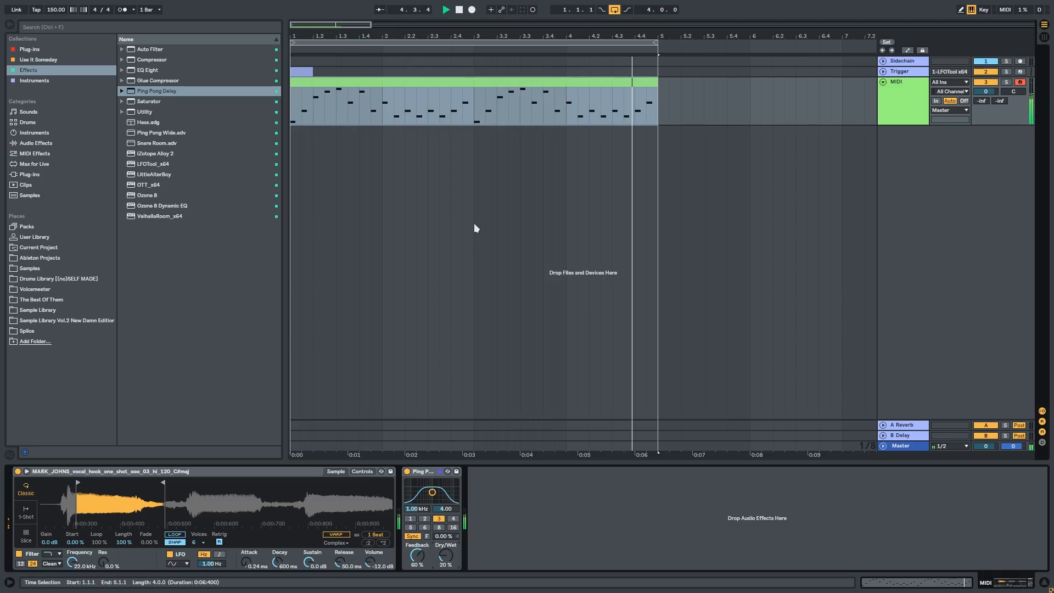
key("space")
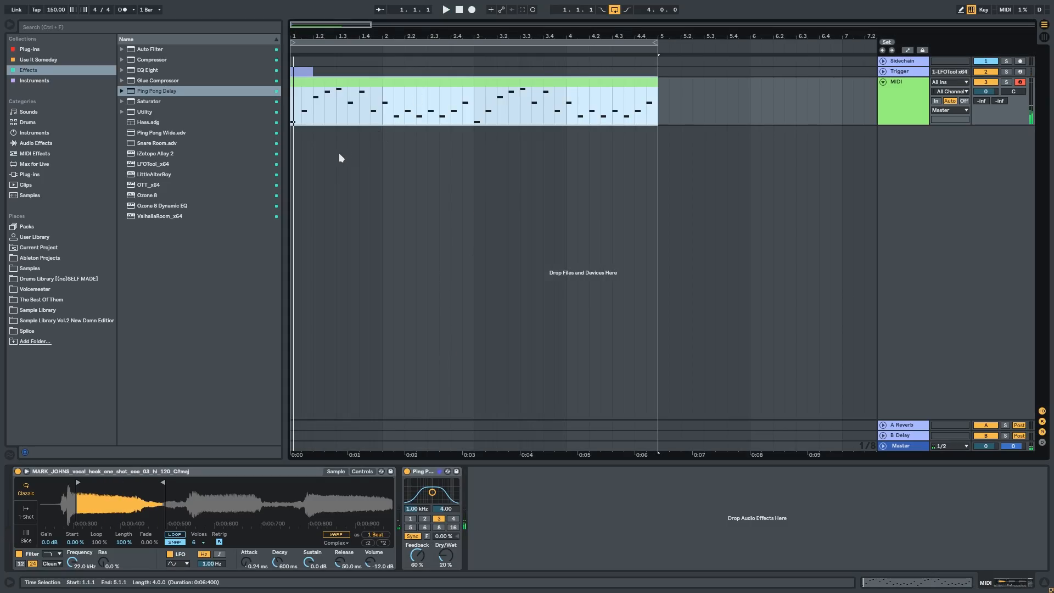
Step: Add ValhallaRoom_x64 after Ping Pong Delay and, during playback, set its mix to 19.4 % and predelay to 2.8 ms
left_click_drag(161, 215, 518, 511)
left_click_drag(116, 41, 507, 174)
key("space")
left_click_drag(446, 284, 483, 336)
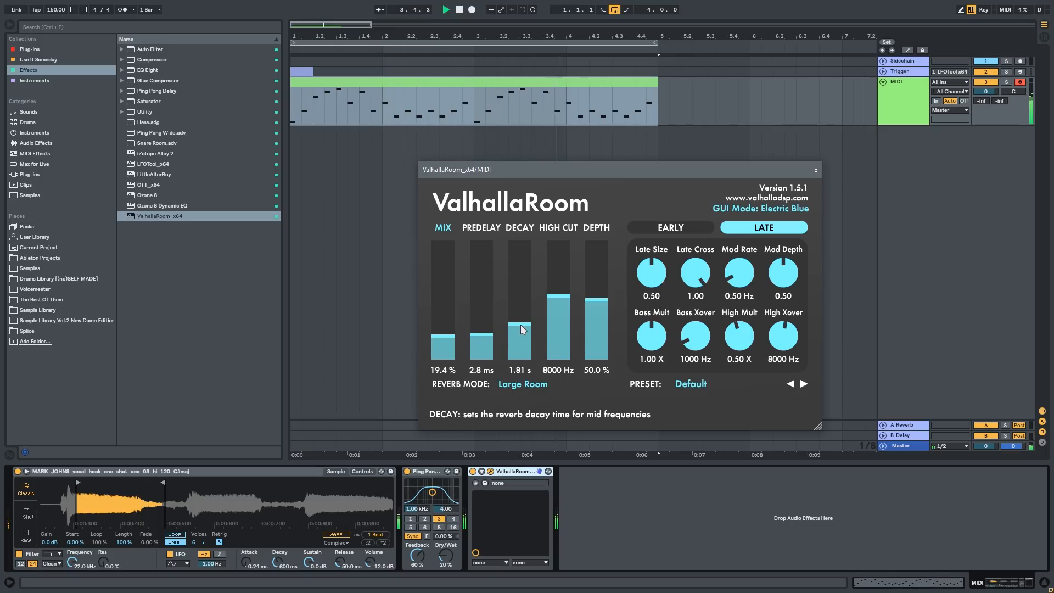
Step: Set ValhallaRoom's decay to 1.33 s, high cut to 7380 Hz, depth to 80.2 % and mix to 22.6 %, then close its window
mouse_move(523, 329)
left_mouse_down()
mouse_move(521, 357)
mouse_move(521, 327)
left_mouse_up()
mouse_move(558, 296)
left_mouse_down()
mouse_move(558, 306)
mouse_move(610, 283)
mouse_move(608, 262)
mouse_move(565, 302)
left_mouse_up()
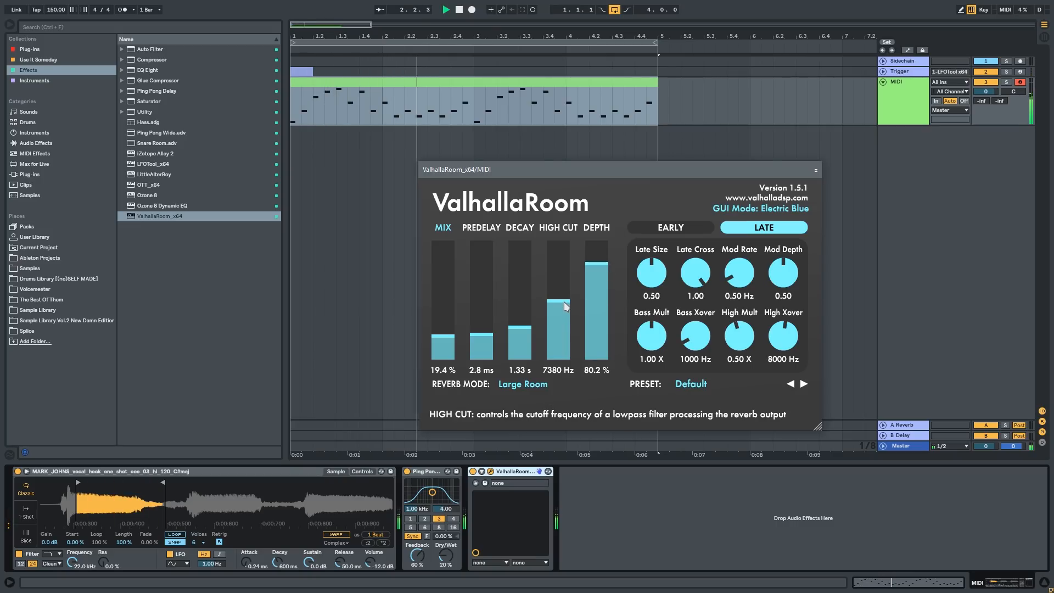
left_click_drag(429, 342, 452, 336)
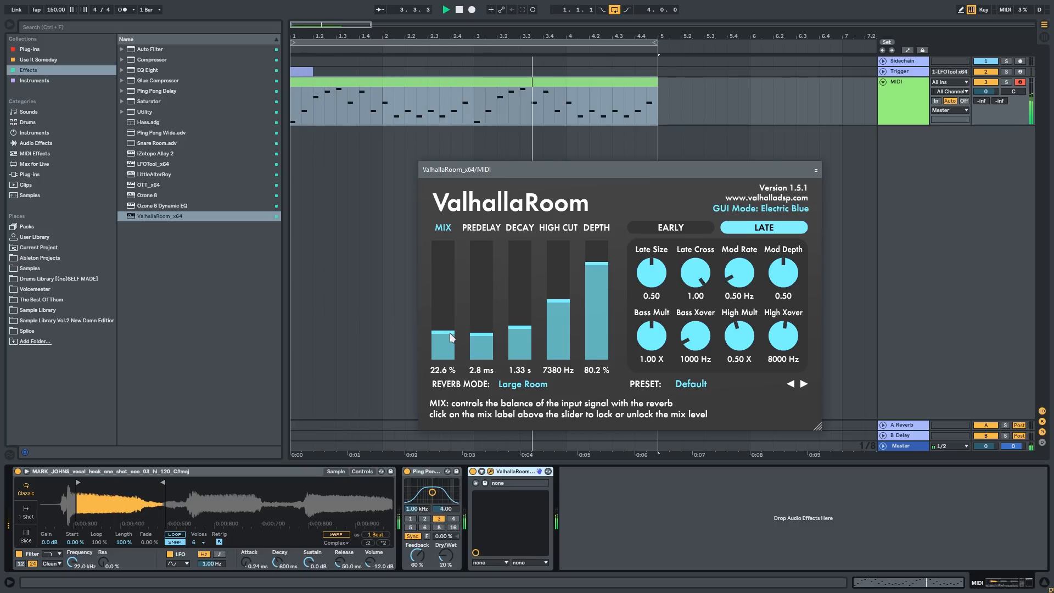
left_click(816, 170)
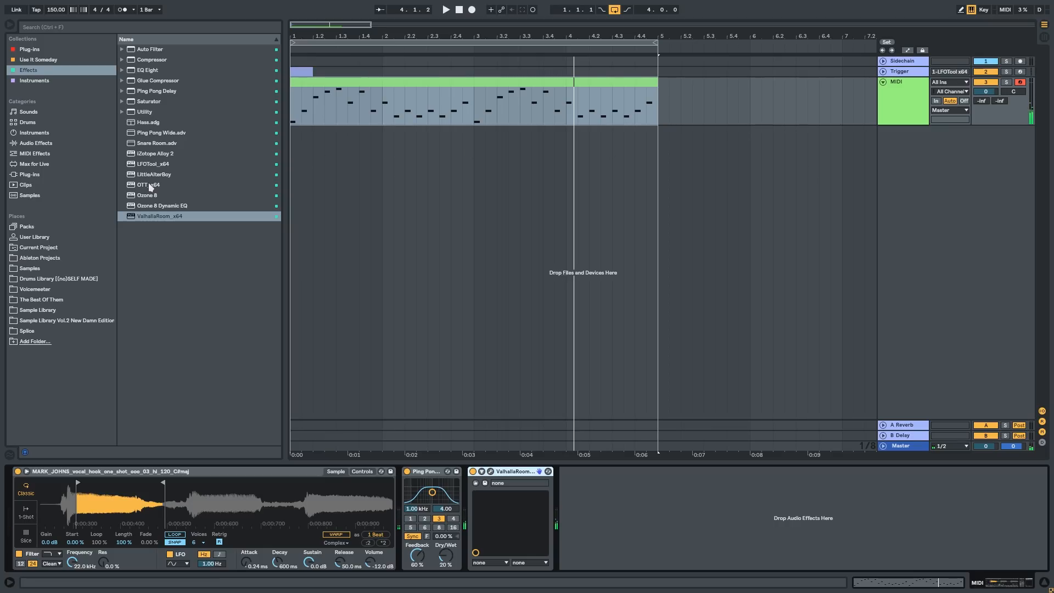
Step: Compare the melody without and with Ping Pong Delay and ValhallaRoom by bypassing and re-enabling both during playback
left_click(433, 472)
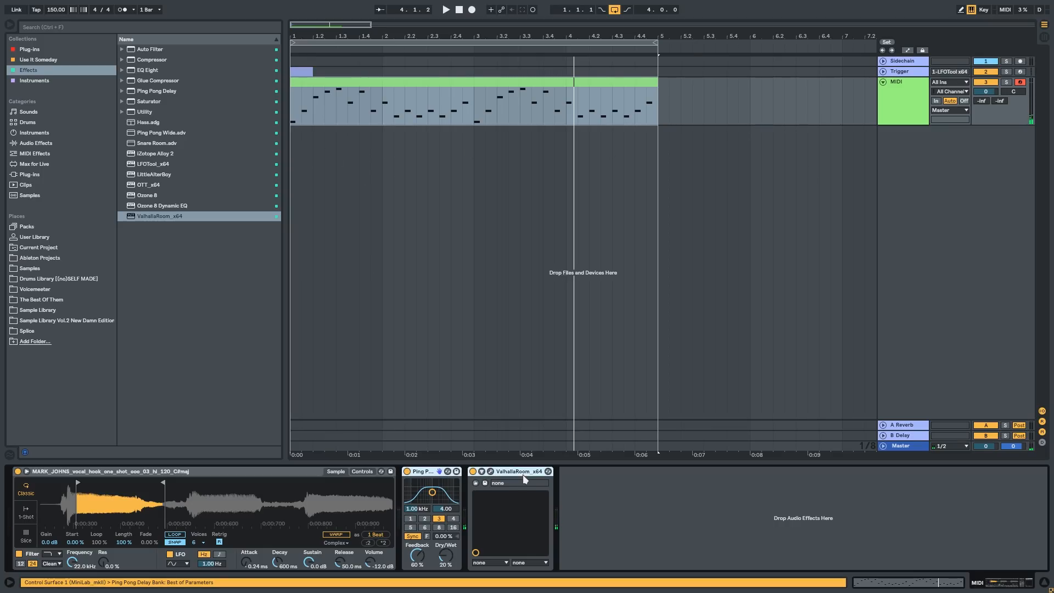
key("0")
key("space")
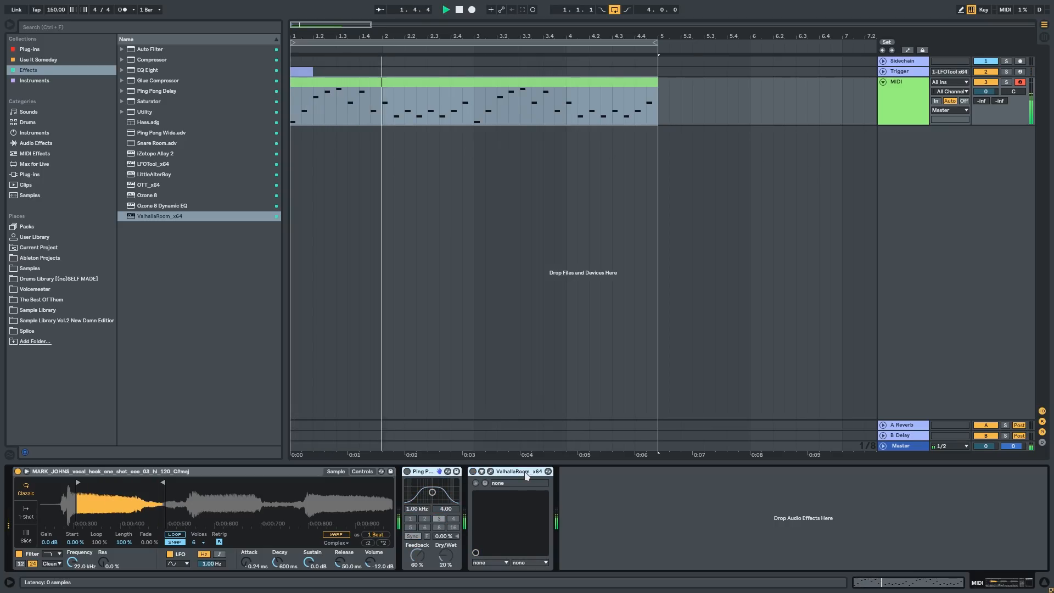
key("0")
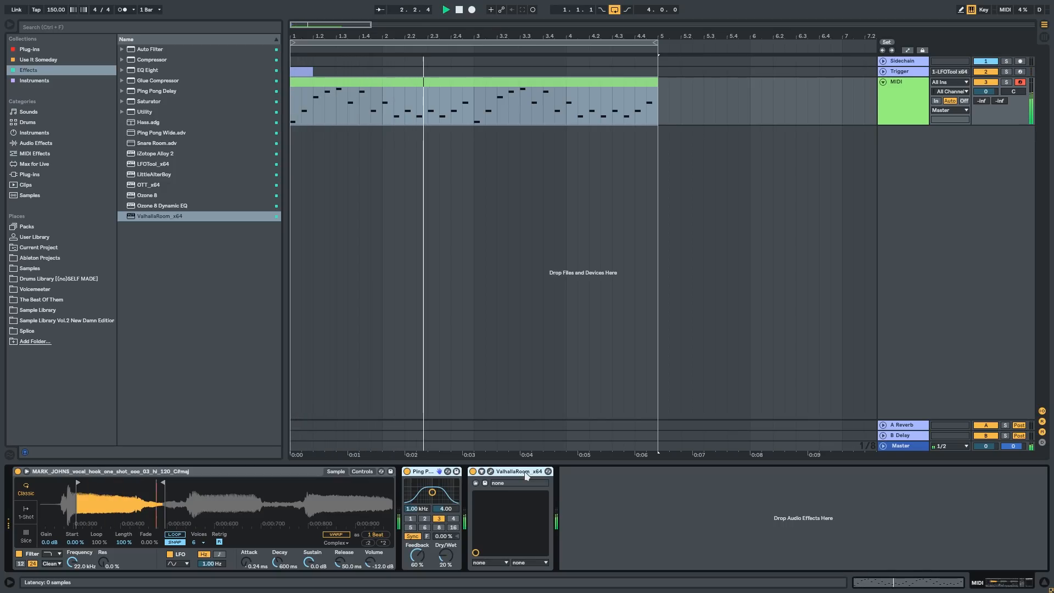
Step: Stop playback, add OTT_x64 before Ping Pong Delay, set its depth to 35 % while playing the melody and move its window aside
left_click(379, 179)
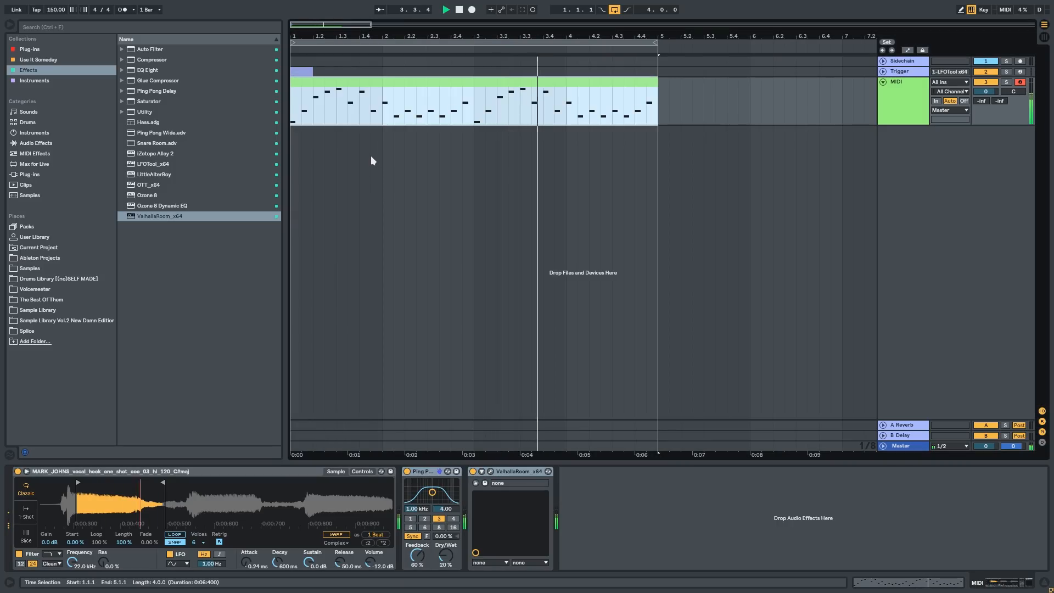
left_click(416, 144)
key("space")
left_click(405, 83)
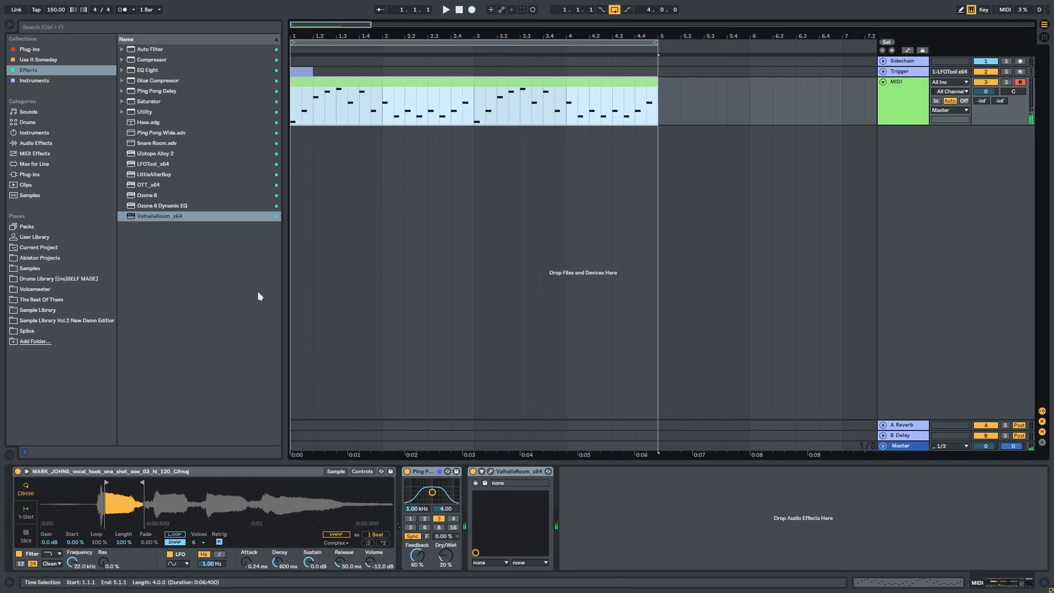
left_click_drag(150, 186, 409, 526)
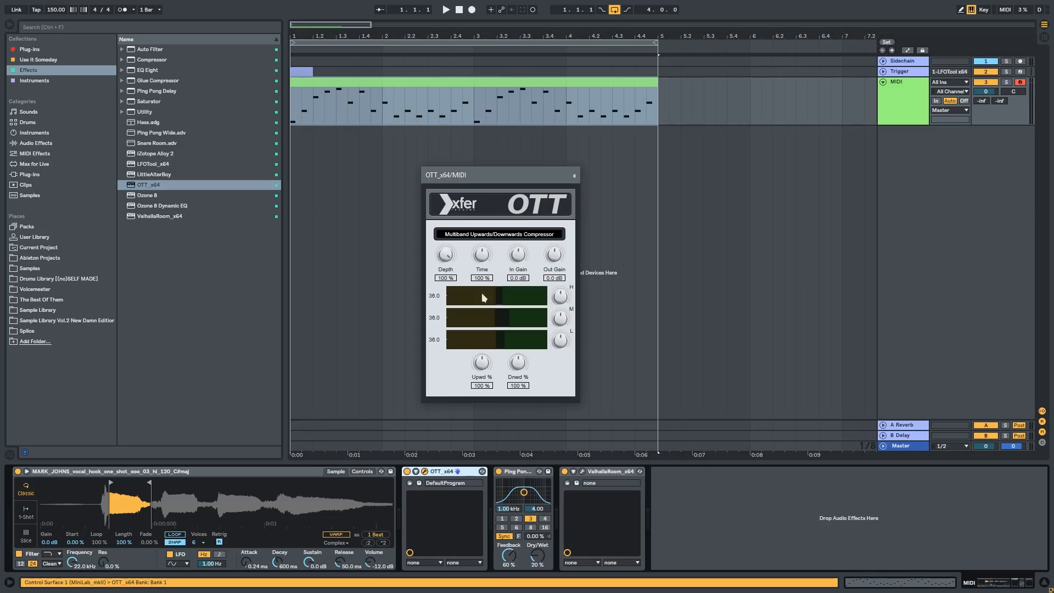
key("space")
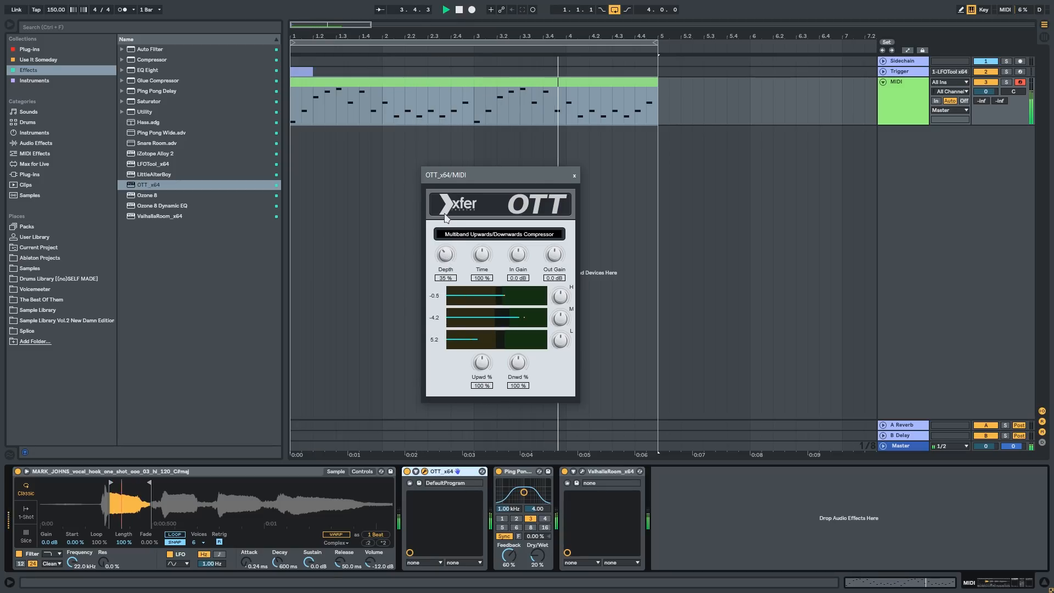
left_click_drag(510, 179, 764, 165)
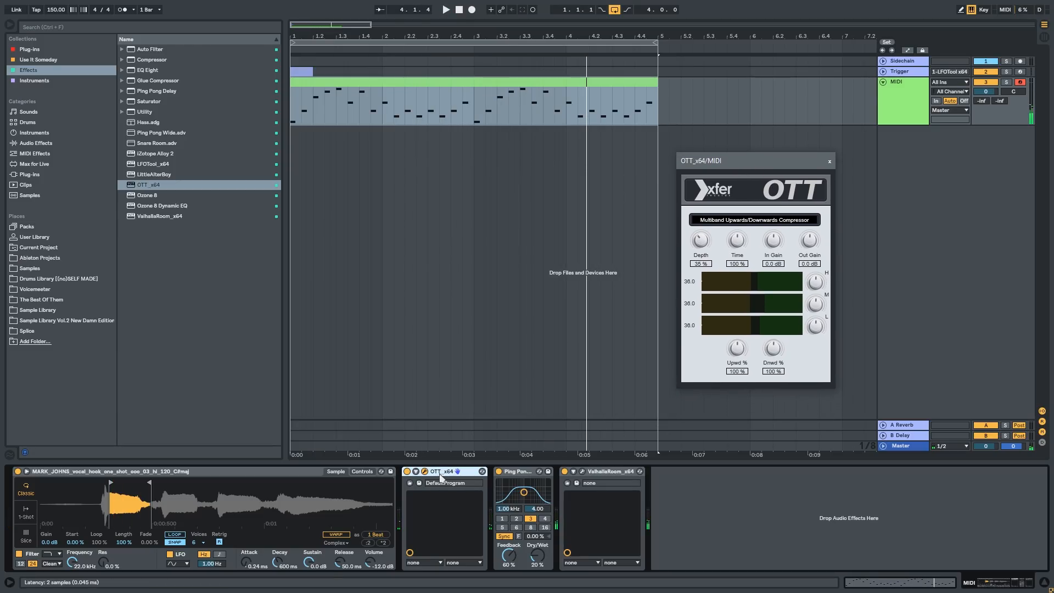
Step: Move OTT_x64 to the end of the effect chain, after ValhallaRoom, and play back the clip
left_click(416, 472)
left_click(416, 471)
left_click(750, 504)
left_click_drag(749, 502, 740, 500)
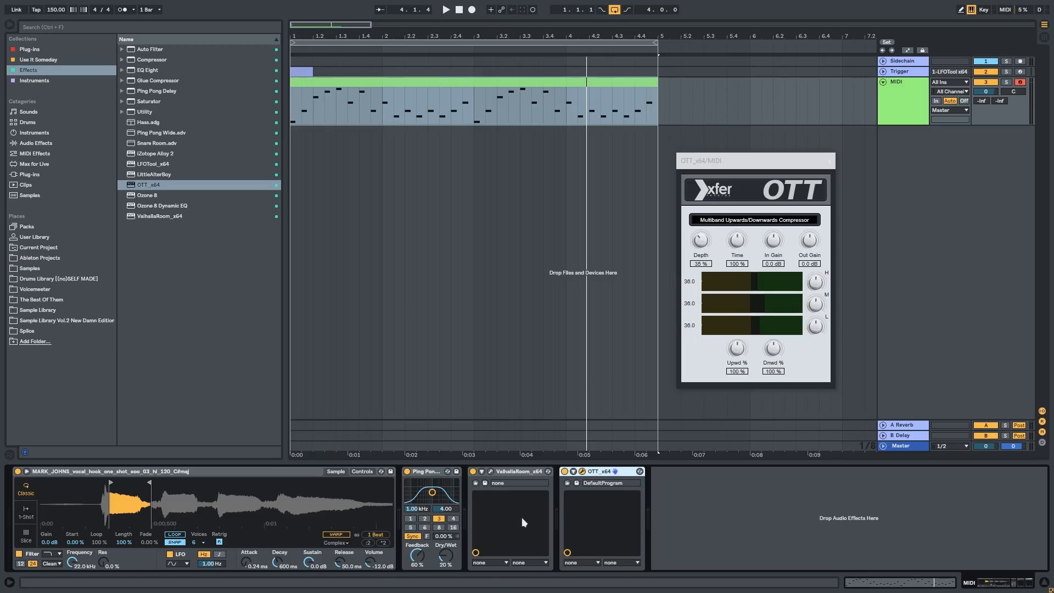
key("space")
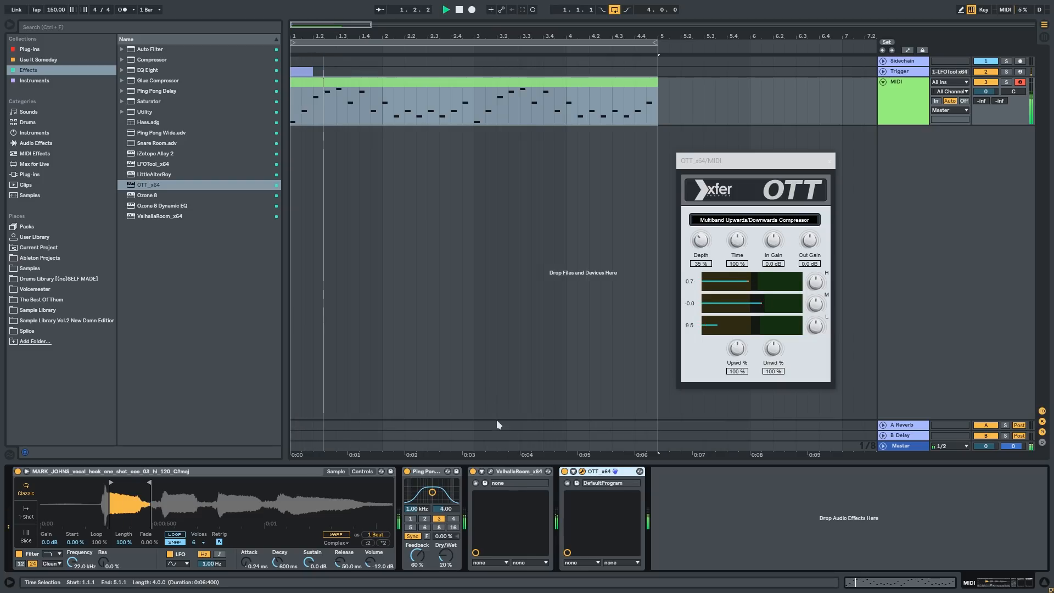
Step: Try OTT's depth at 100 % during playback, return it to 35 % and replay the melody
double_click(702, 240)
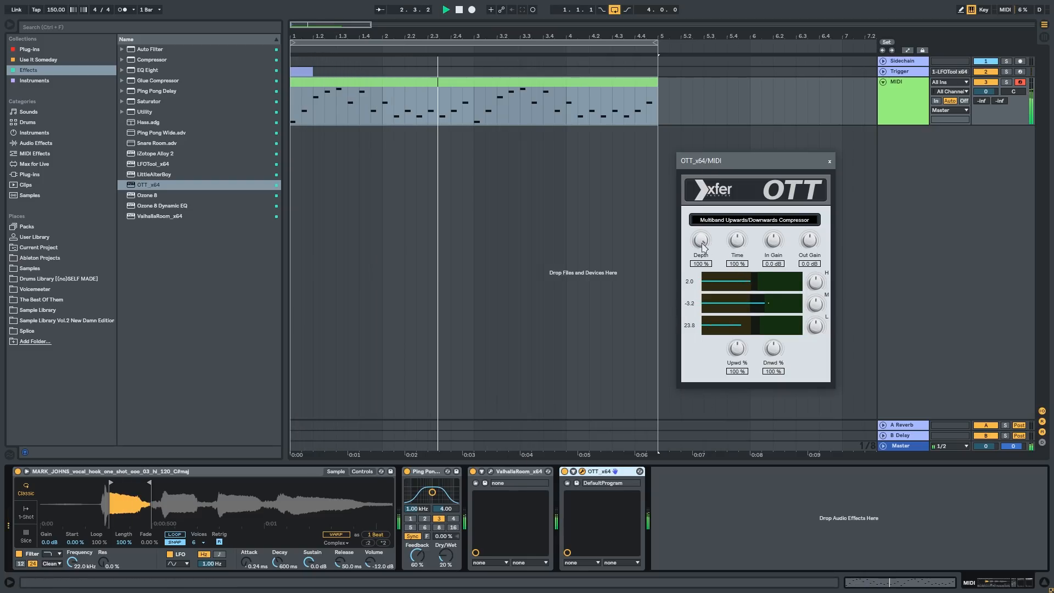
key("space")
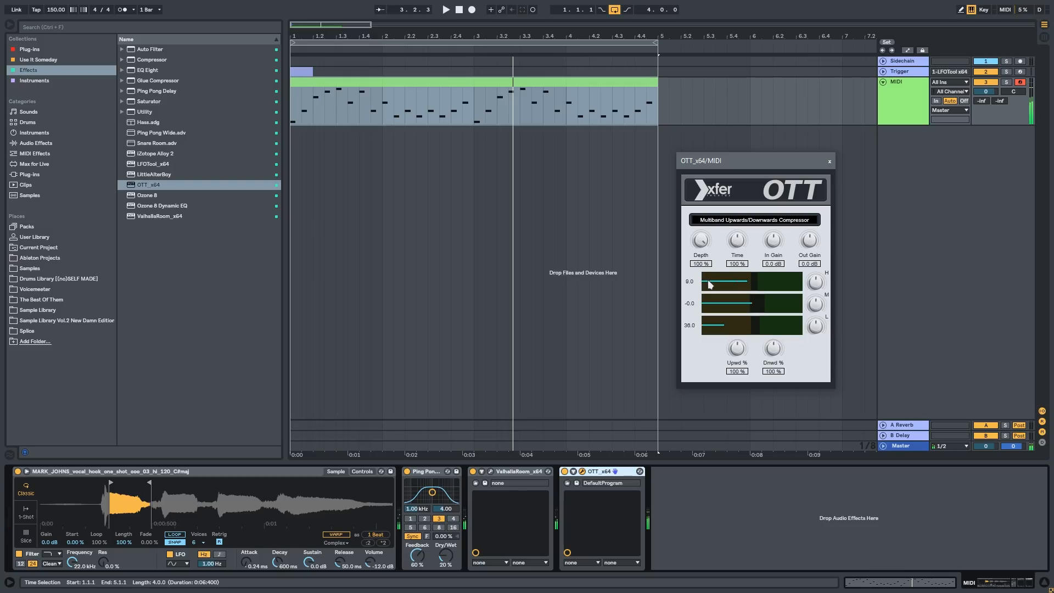
key("space")
left_click_drag(595, 471, 746, 518)
key("space")
key("space")
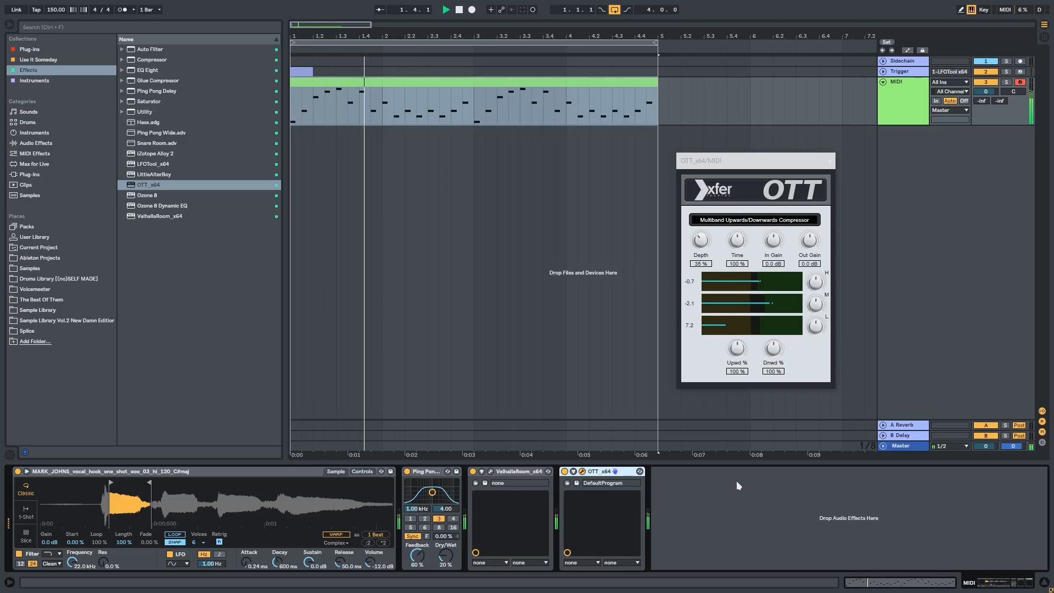
Step: Set OTT's time to 514 % during playback and close its window
left_click_drag(737, 241, 763, 137)
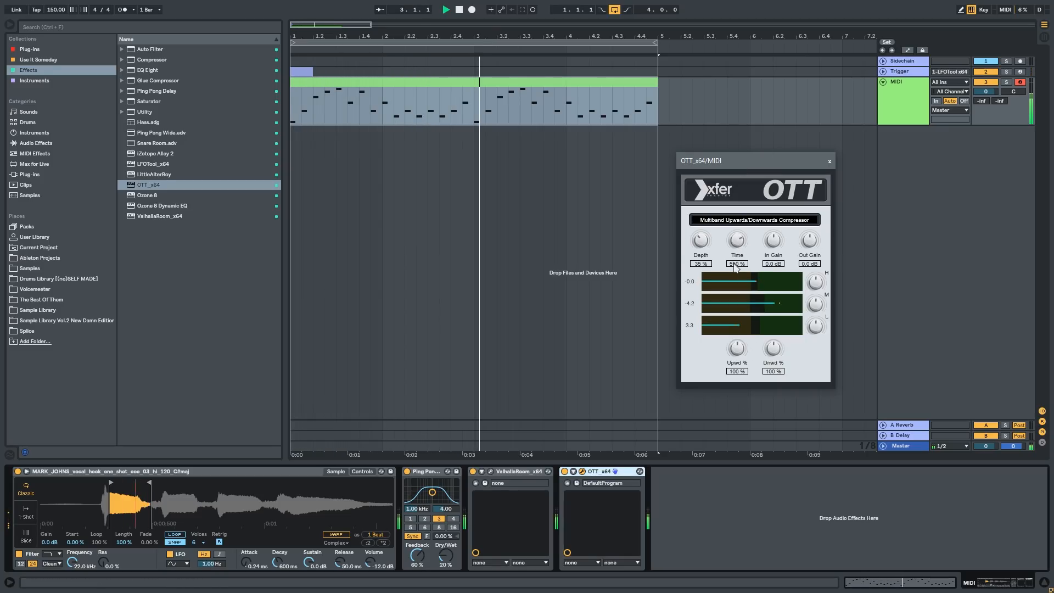
left_click(603, 473)
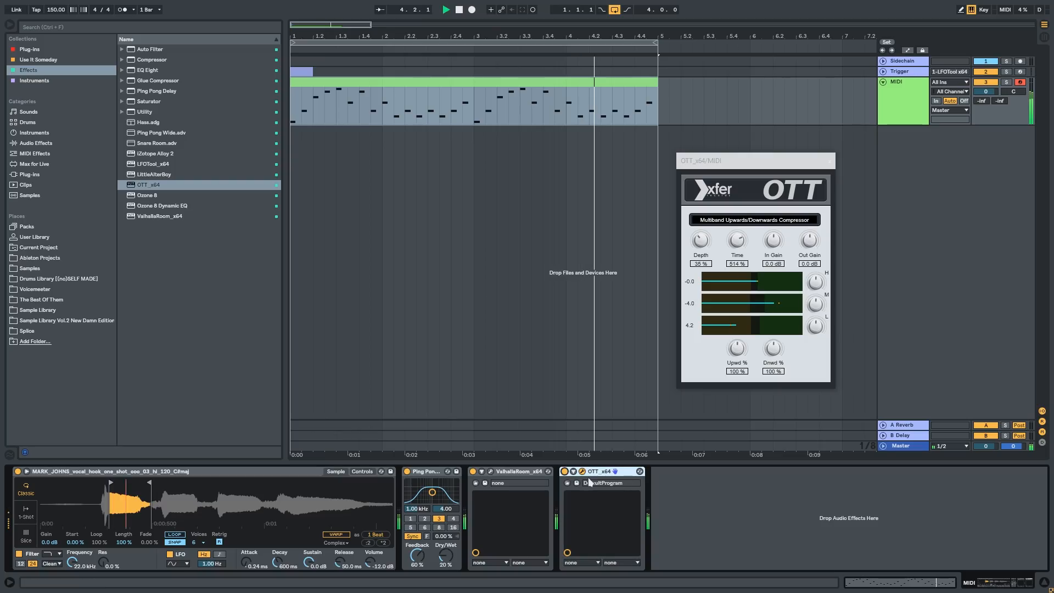
left_click_drag(603, 473, 672, 489)
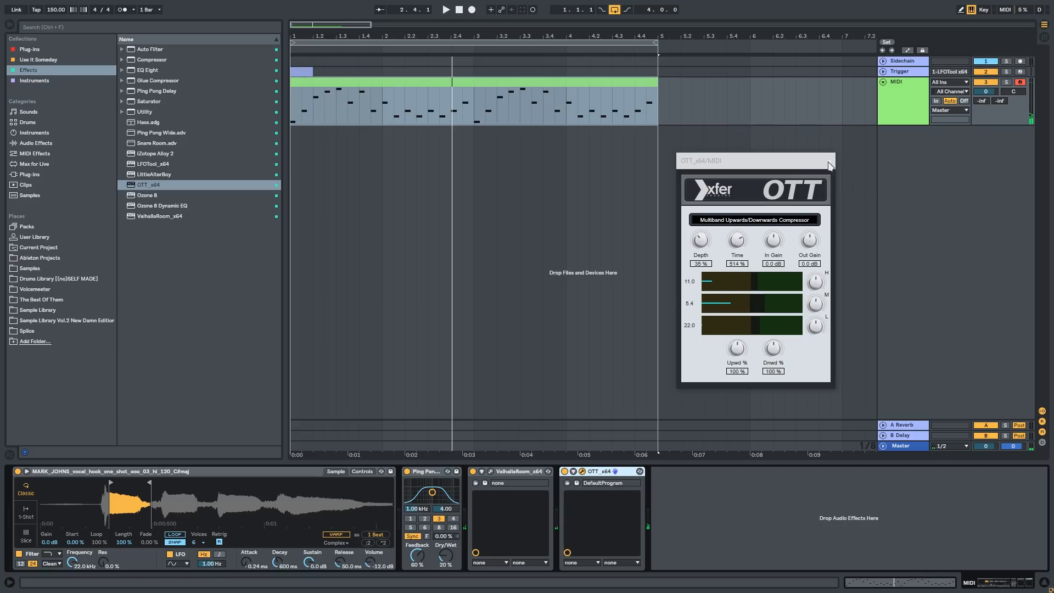
left_click(828, 162)
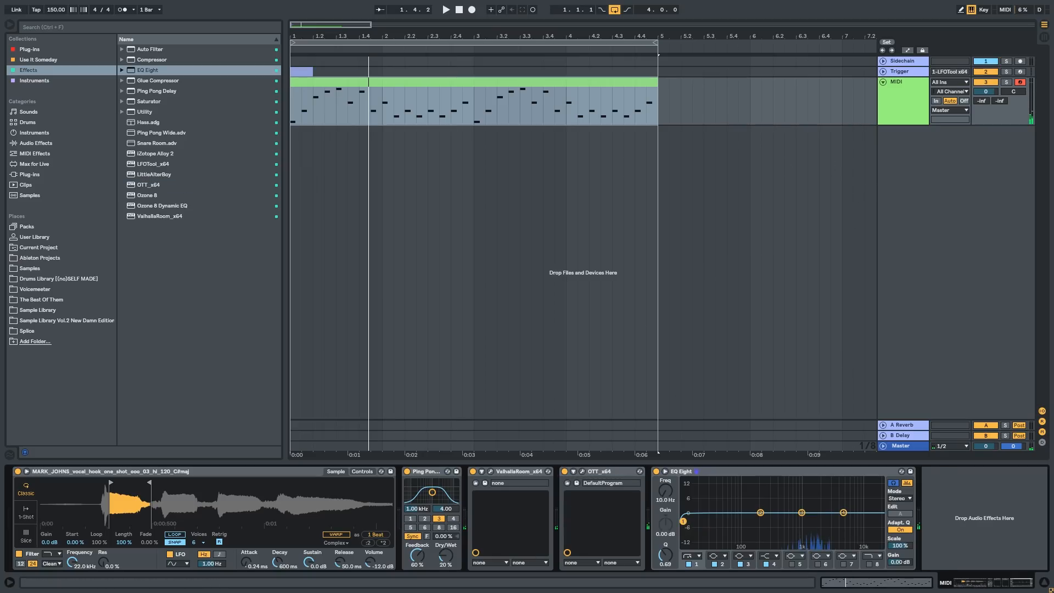
Step: Add EQ Eight after OTT_x64 with a low cut at 284 Hz and expand Simpler's sample view
left_click_drag(684, 519, 769, 524)
key("space")
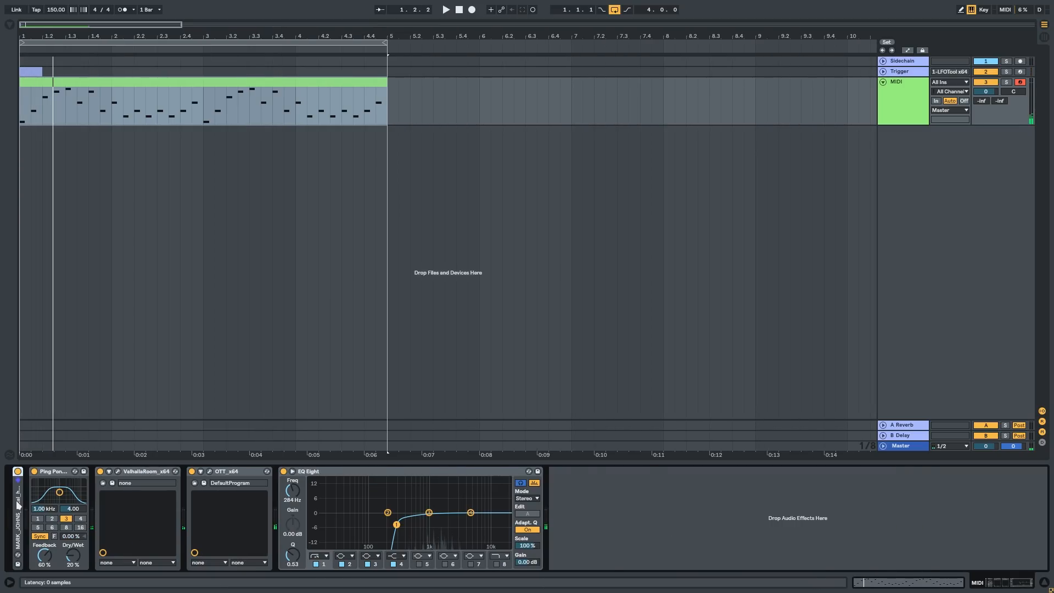
double_click(18, 505)
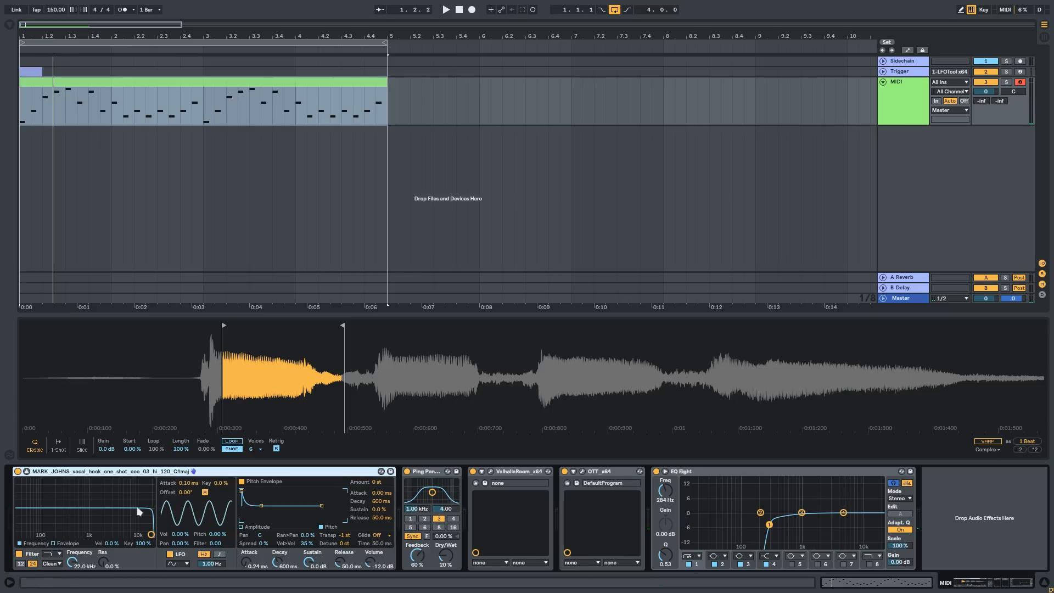
Step: Set Simpler's filter to 404 Hz with 7.7 % resonance, and its filter envelope amount to 72 with 302 ms decay
left_click(151, 534)
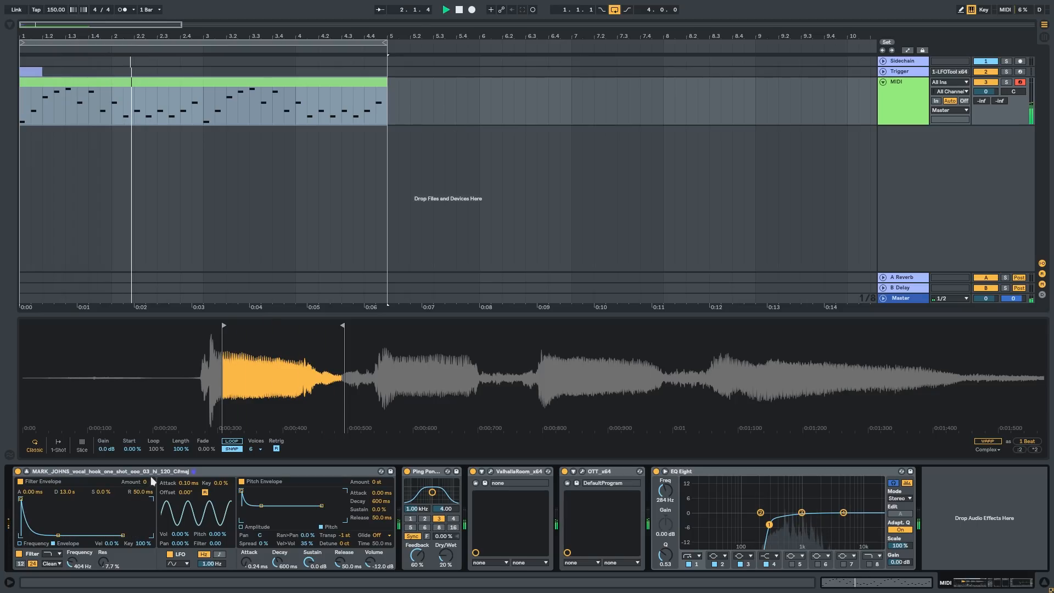
left_click_drag(148, 482, 148, 462)
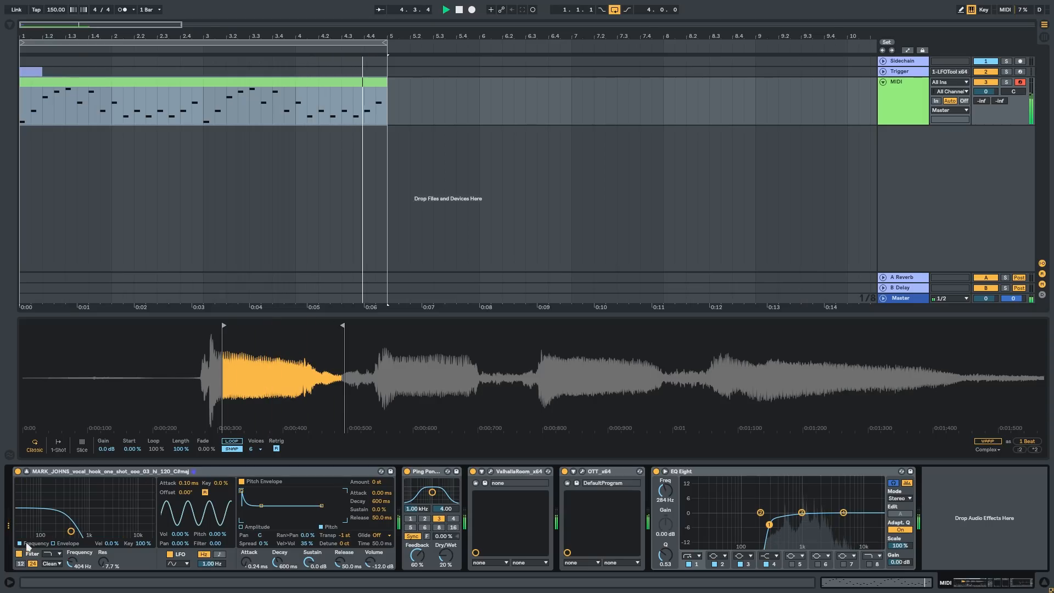
mouse_move(58, 535)
left_mouse_down()
mouse_move(27, 535)
mouse_move(41, 535)
left_mouse_up()
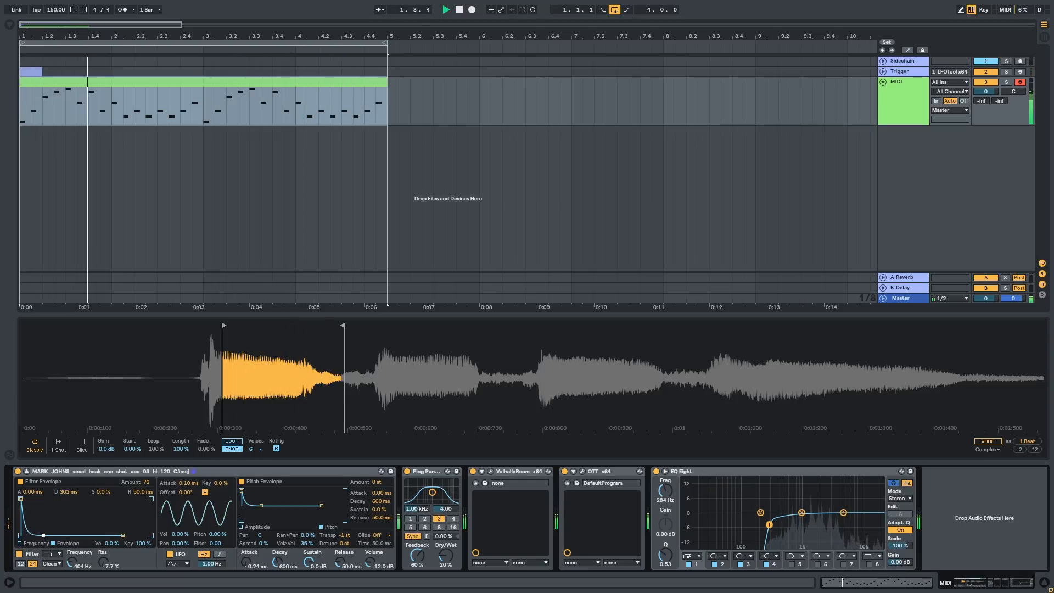
Step: Refine Simpler's filter to 390 Hz and 3.9 % resonance, with a filter envelope decay of 228 ms and release of 7.03 ms
left_click(34, 544)
mouse_move(70, 532)
left_mouse_down()
mouse_move(144, 530)
mouse_move(60, 532)
left_mouse_up()
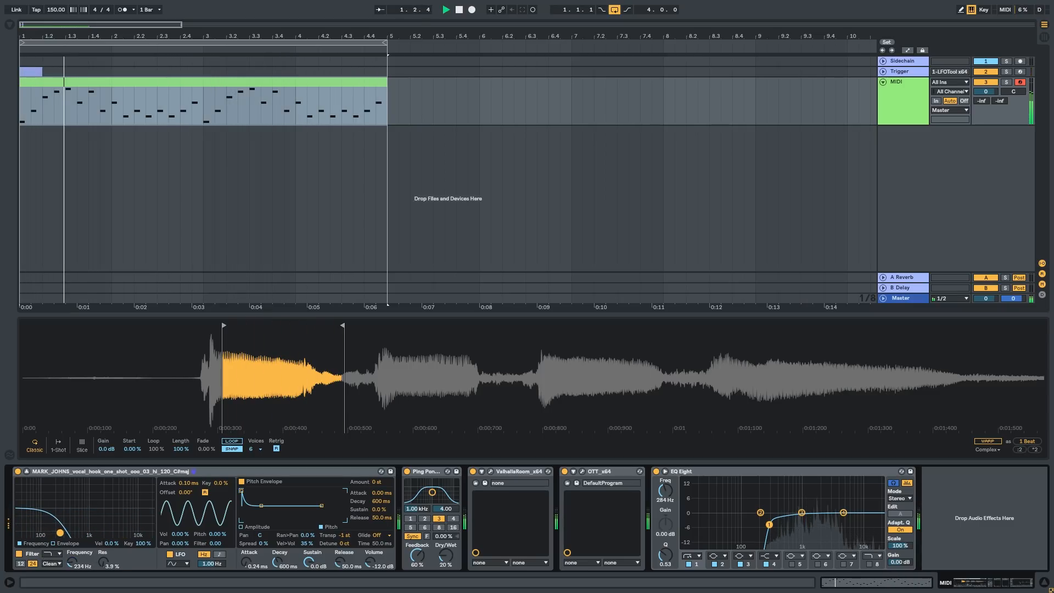
left_click(54, 544)
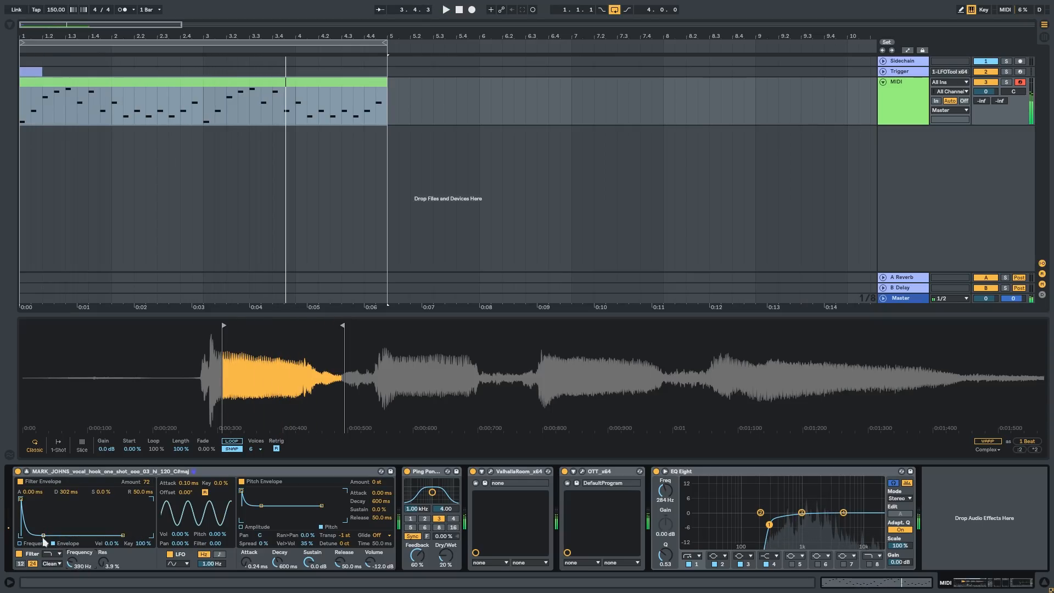
left_click_drag(43, 535, 45, 527)
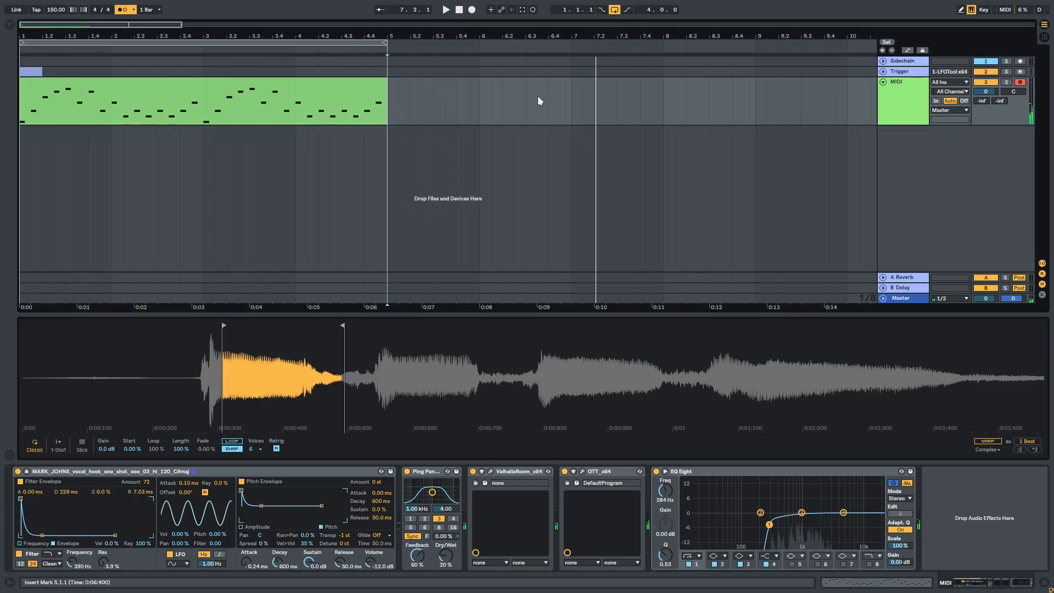
key("space")
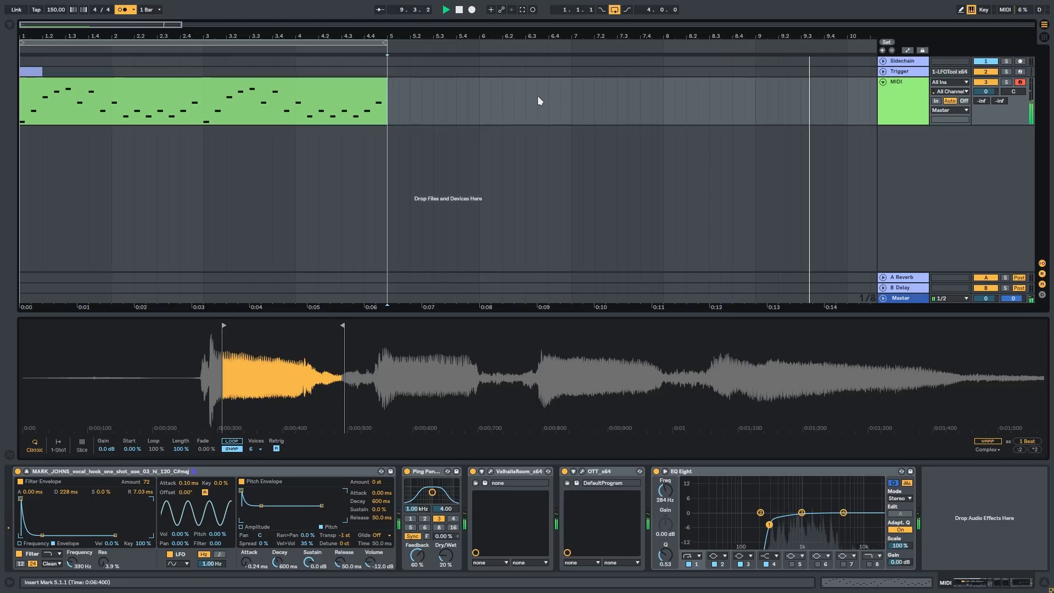
Step: Stop playback, capture the played chords as a new MIDI clip at bar 7 and open it for note editing
key("space")
scroll(534, 104, "down", 1)
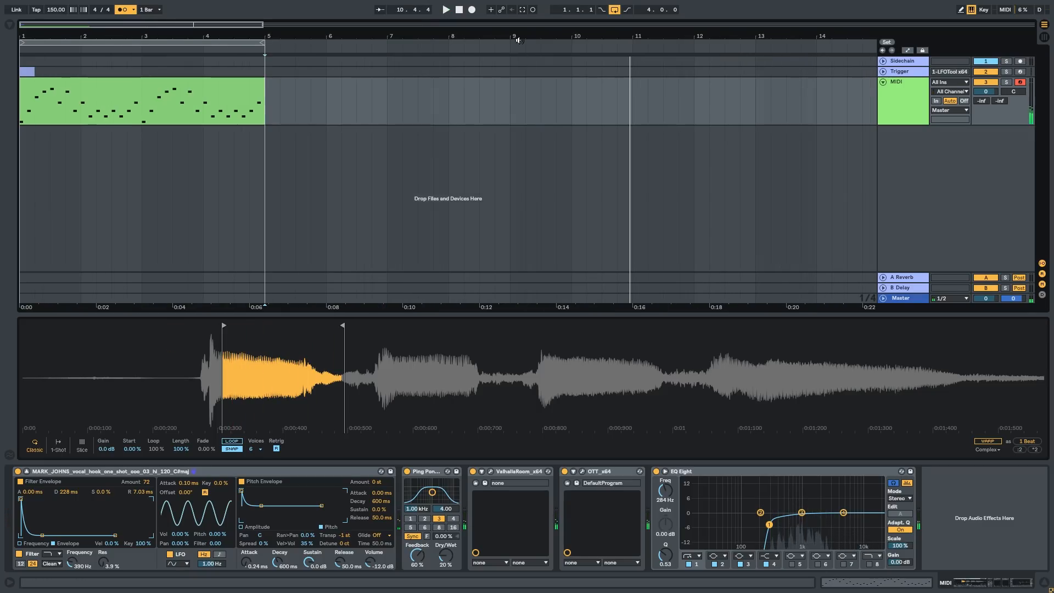
left_click(522, 11)
double_click(462, 79)
left_click(346, 467)
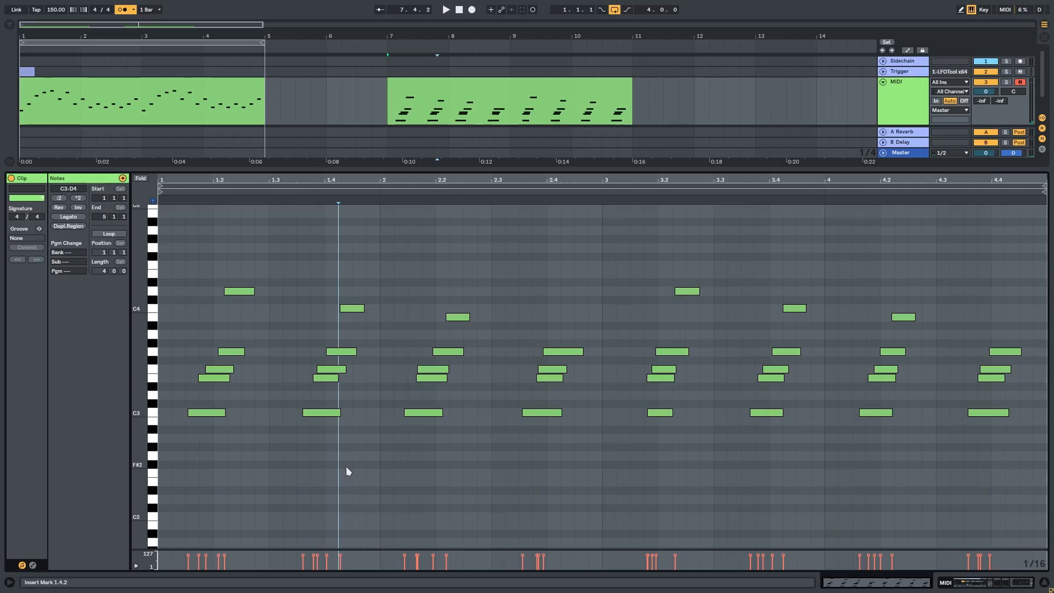
Step: Play back the start of the captured chord clip and examine its note timing
key("Right")
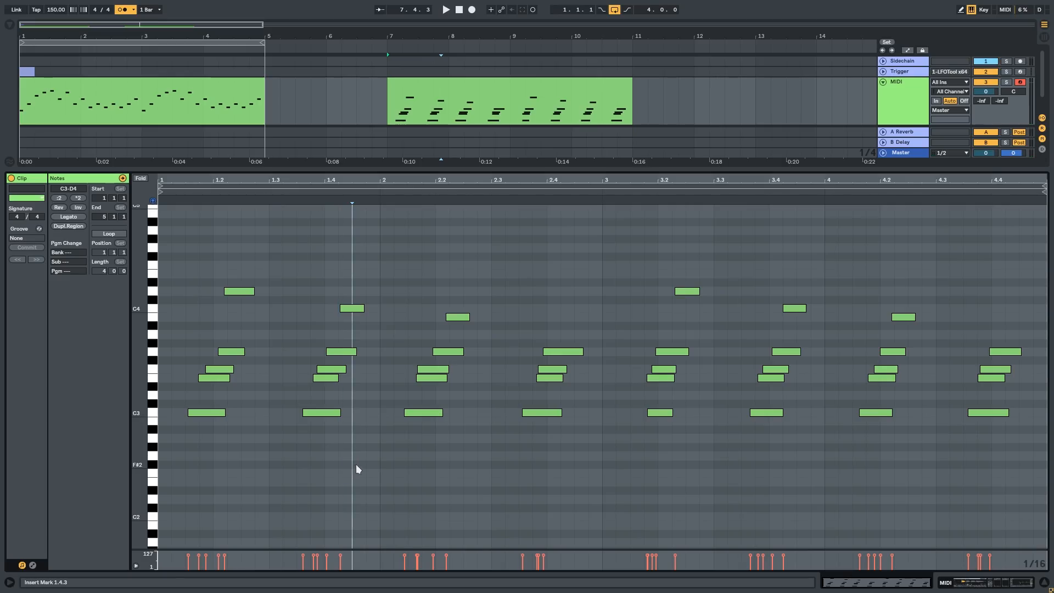
left_click_drag(245, 433, 430, 450)
scroll(208, 434, "up", 1)
scroll(295, 427, "down", 1)
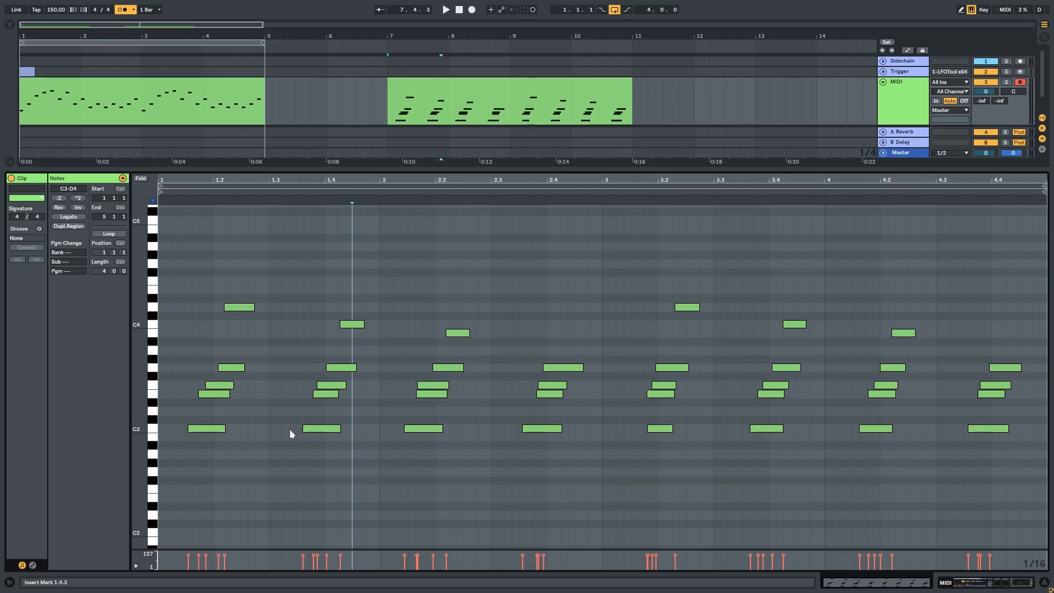
key("space")
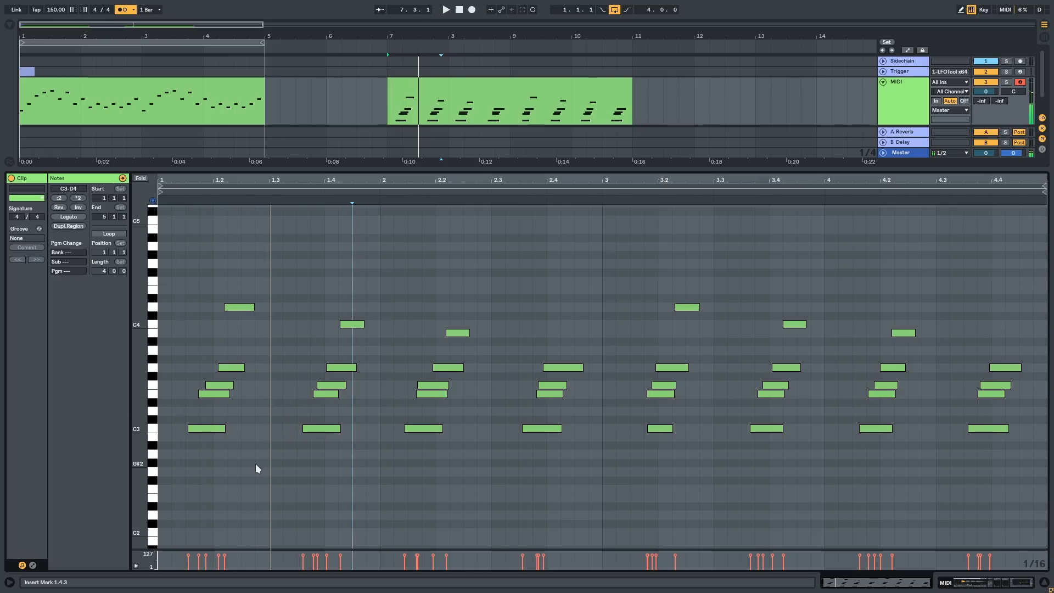
scroll(245, 464, "up", 1)
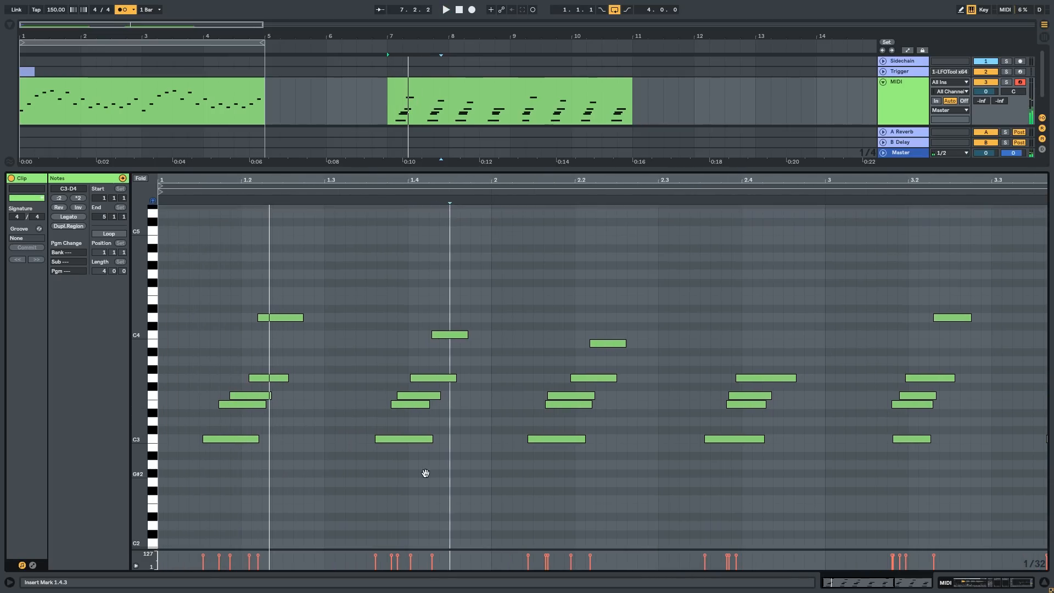
Step: Shift the first chord's notes to earlier, evenly staggered starts ahead of and up to beat 1.2
left_click_drag(219, 441, 213, 440)
left_click_drag(229, 406, 220, 406)
mouse_move(242, 397)
left_mouse_down()
mouse_move(232, 397)
mouse_move(243, 378)
left_mouse_up()
mouse_move(264, 317)
left_mouse_down()
mouse_move(248, 321)
mouse_move(282, 320)
left_mouse_up()
scroll(225, 379, "up", 2)
scroll(225, 379, "down", 2)
Step: Extend the first chord's lower notes so they all end together at 1.2.3, and play back the chord
left_click_drag(255, 442, 283, 442)
left_click_drag(260, 399, 282, 400)
left_click_drag(270, 381, 282, 381)
key("space")
Step: Shift the top notes of the second and third chords slightly earlier
left_click(352, 364)
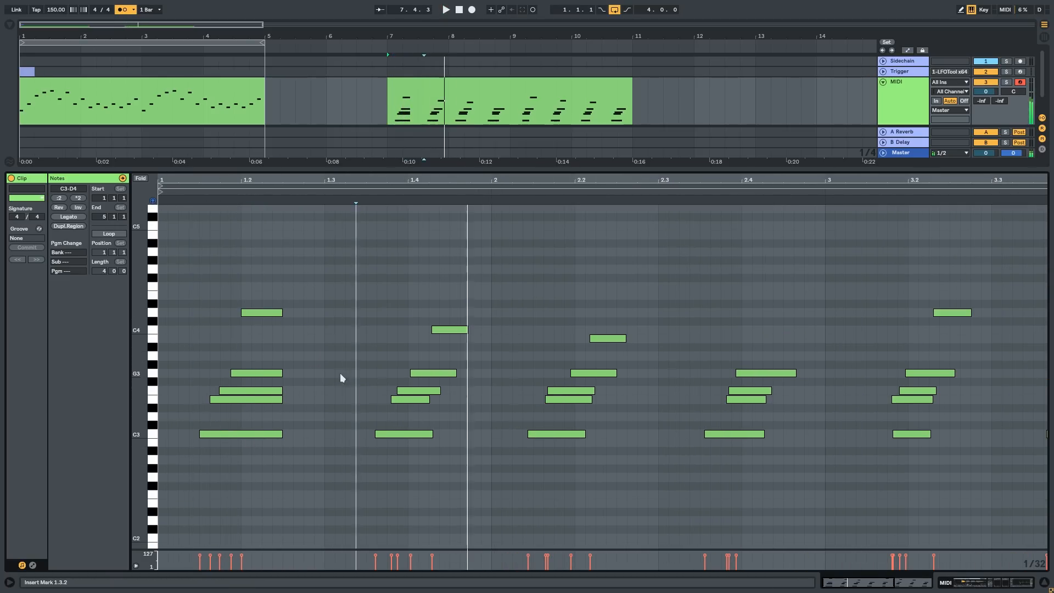
left_click_drag(449, 330, 426, 330)
left_click_drag(608, 339, 594, 338)
Step: Audition the chord clip at bar 5 on the second MIDI track and turn off the metronome
left_click(661, 168)
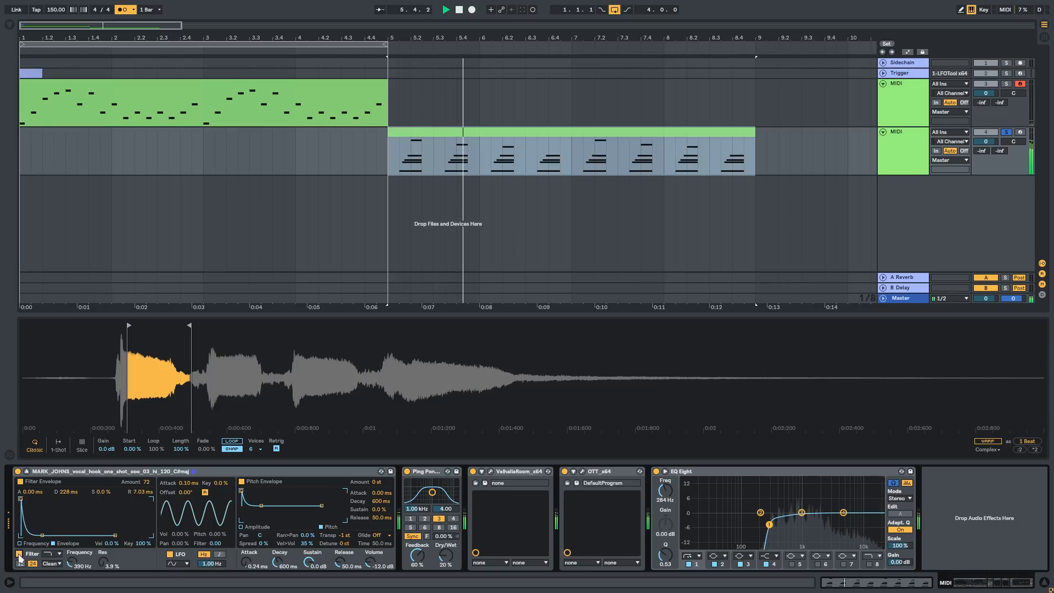
scroll(271, 281, "down", 2)
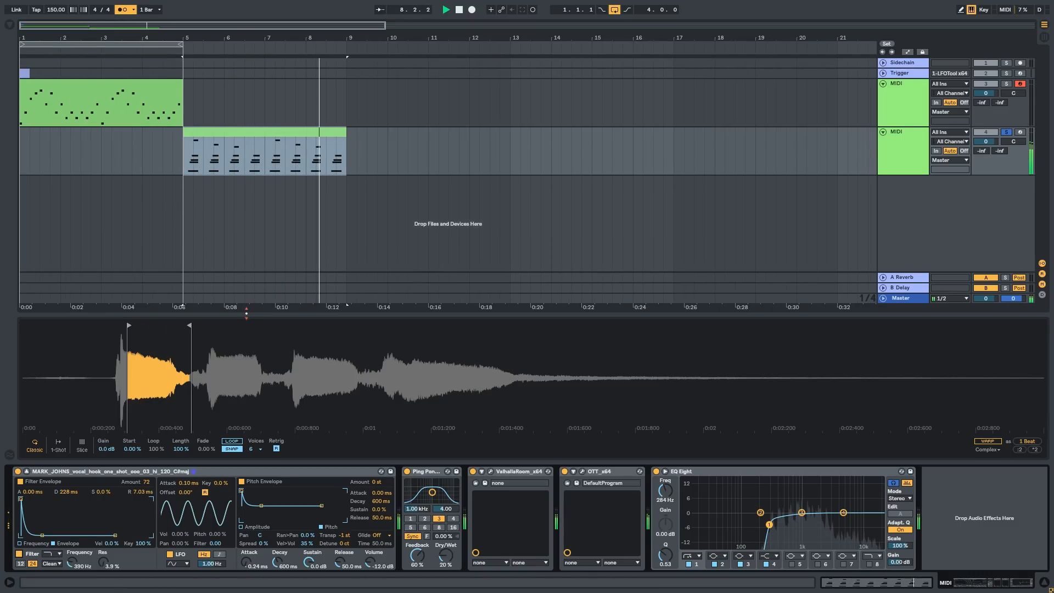
left_click(127, 12)
scroll(104, 158, "up", 2)
Step: Duplicate the second MIDI track and place an empty clip from bar 9 to bar 13 on the copy
left_click(909, 164)
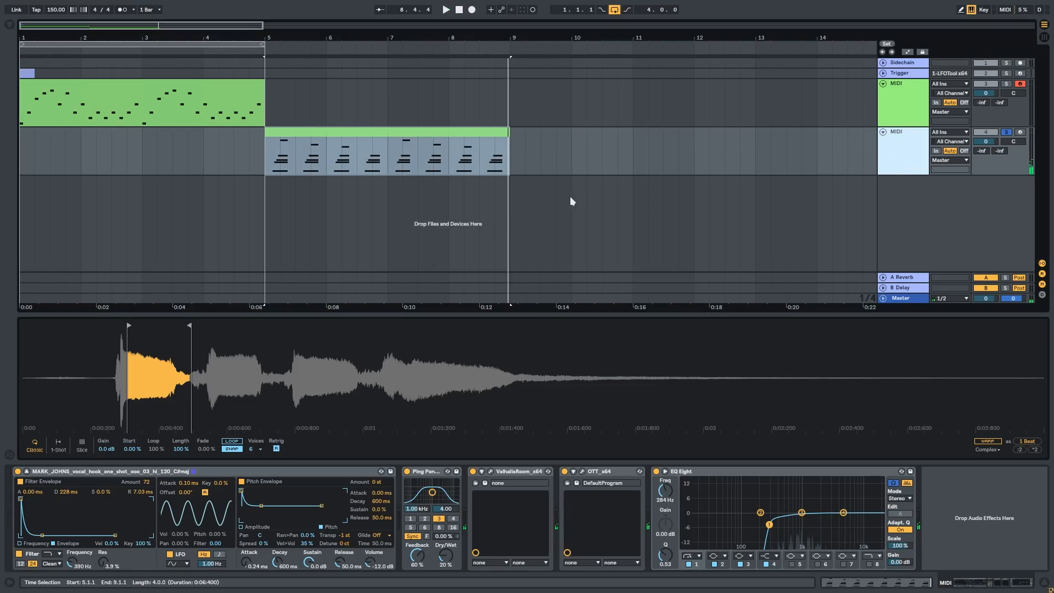
key("ctrl+d")
left_click(347, 183)
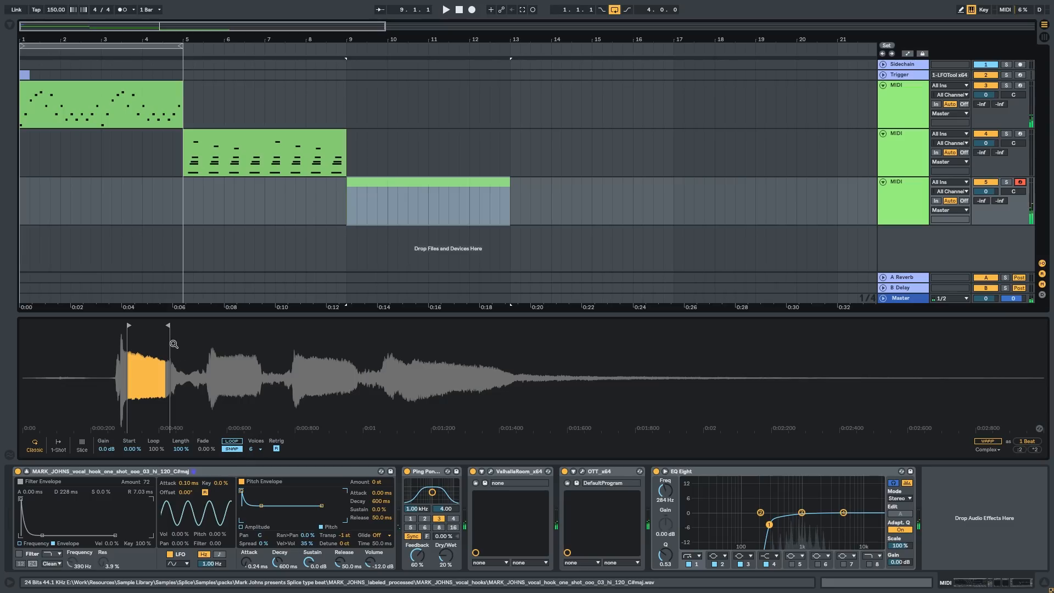
Step: Enable sample looping in the new track's Simpler and shift the keyboard octave to audition it
left_click(233, 442)
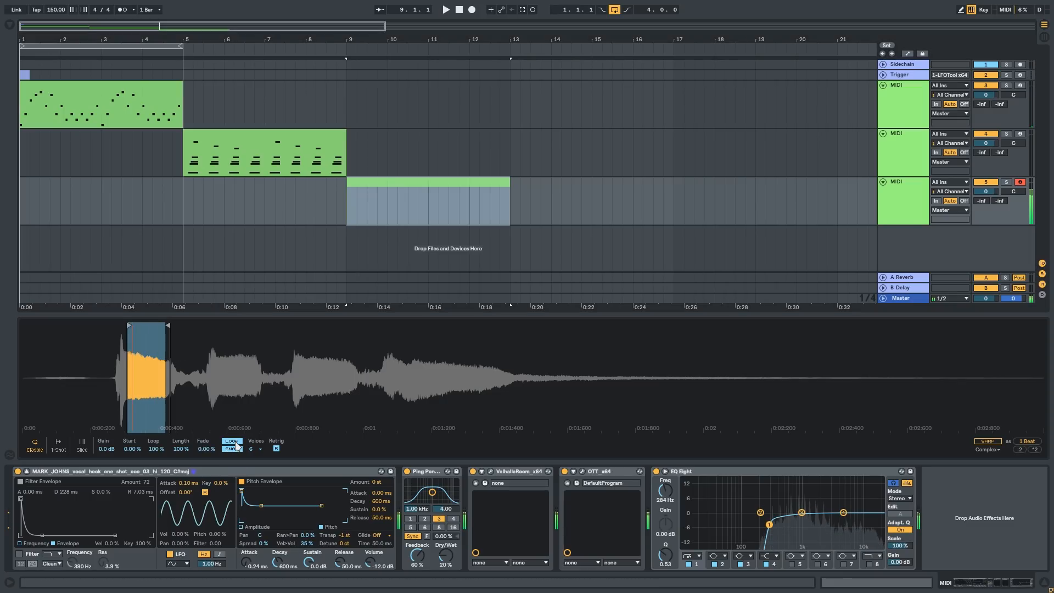
key("z")
key("z")
key("x")
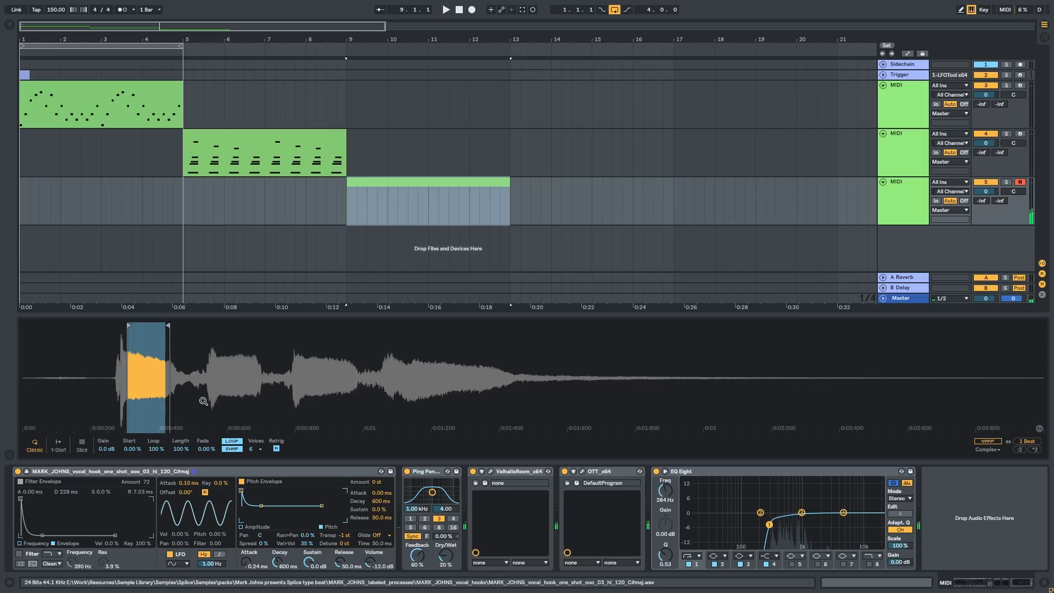
Step: Audition the looped vocal sample in different octaves with the computer MIDI keyboard
left_click_drag(153, 373, 154, 398)
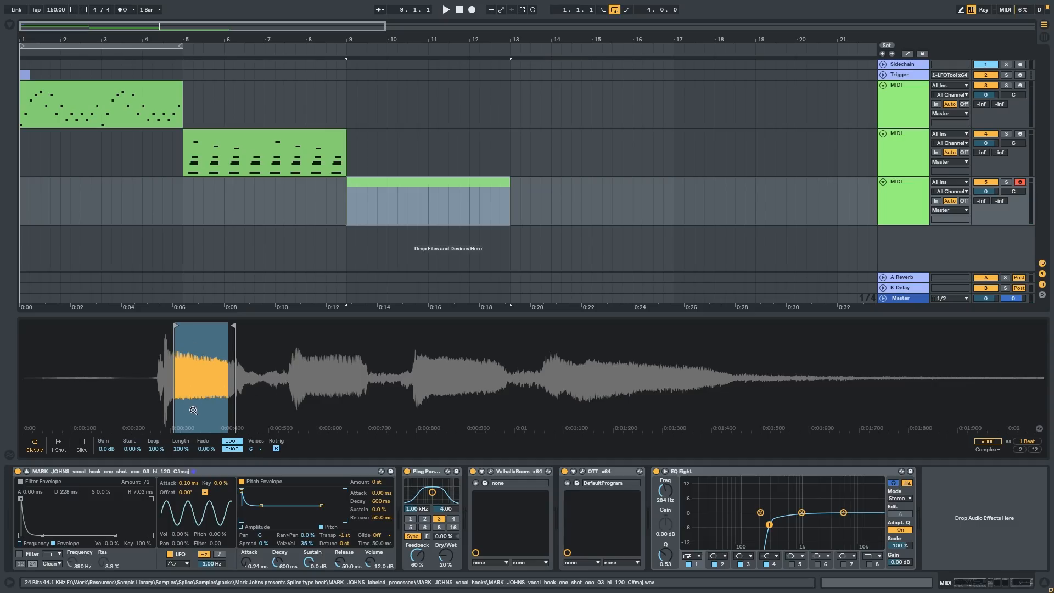
key("a")
key("x")
key("a")
key("z")
key("z")
key("z")
key("z")
key("a")
key("x")
key("x")
key("x")
key("x")
key("a")
key("z")
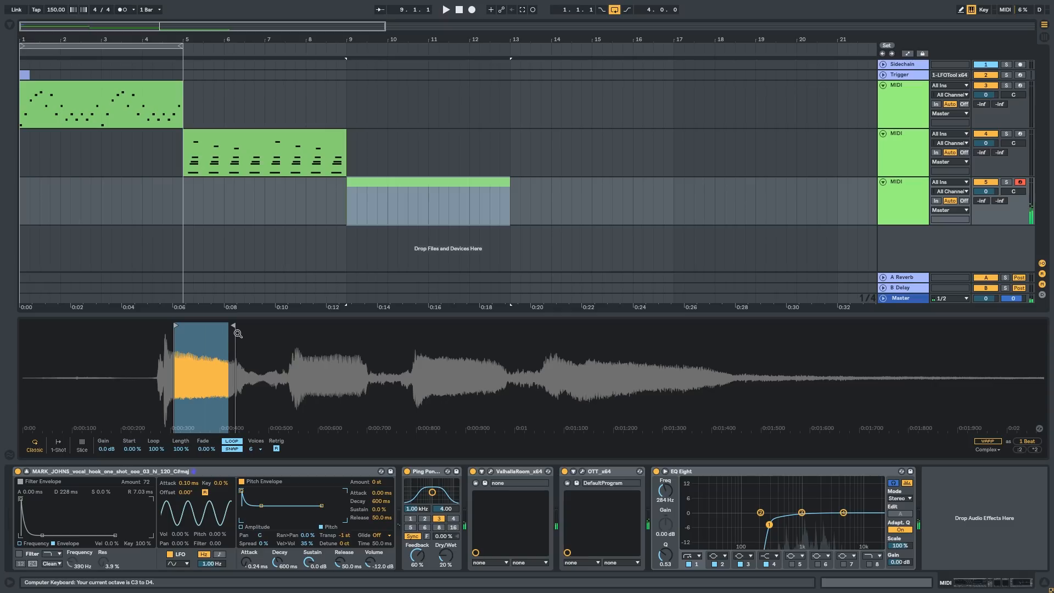
Step: Move Simpler's loop start and end markers so the loop covers the fading tail of the vocal sample
left_click_drag(233, 326, 917, 327)
mouse_move(178, 327)
left_mouse_down()
mouse_move(613, 330)
mouse_move(593, 329)
left_mouse_up()
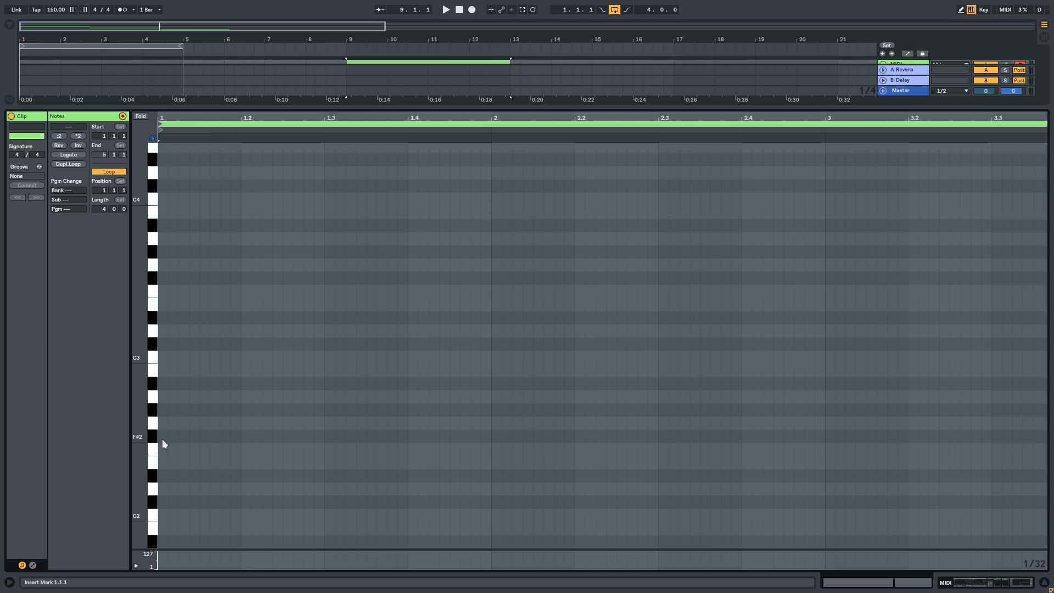
Step: Build a chord of F#2, A2, C#3, E3 and G#3 at the clip's start and lengthen its notes to nearly one bar
double_click(163, 437)
left_click_drag(163, 437, 324, 436)
key("space")
key("space")
left_click_drag(176, 436, 184, 253)
key("space")
key("space")
key("ctrl+a")
left_click_drag(323, 253, 484, 250)
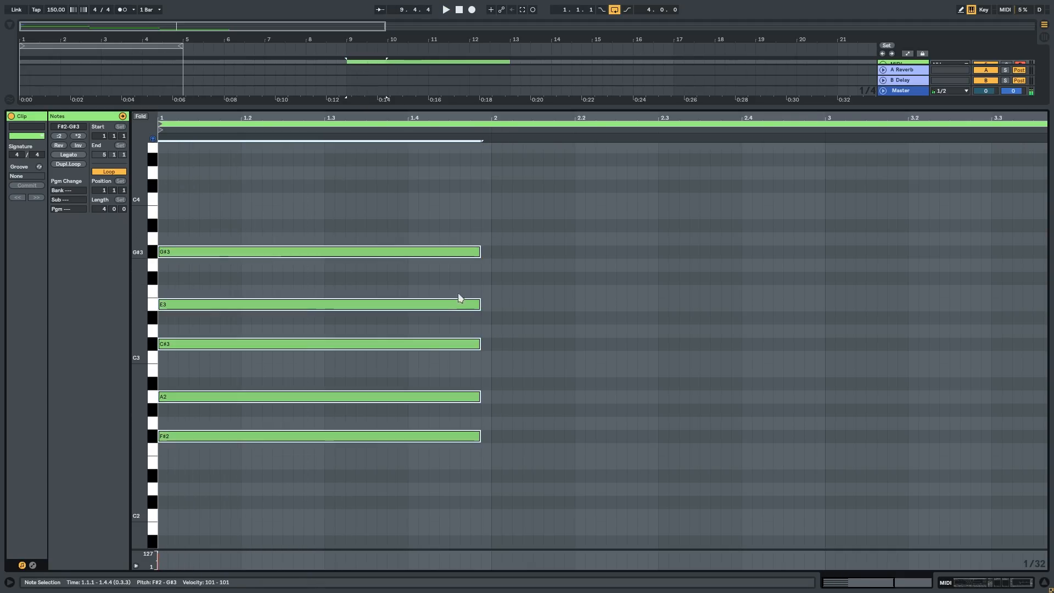
Step: Lower the F#2 and C#3 notes by one octave, extend all chord notes to a full bar, and play the chord
left_click(239, 437)
left_click(226, 344, "shift")
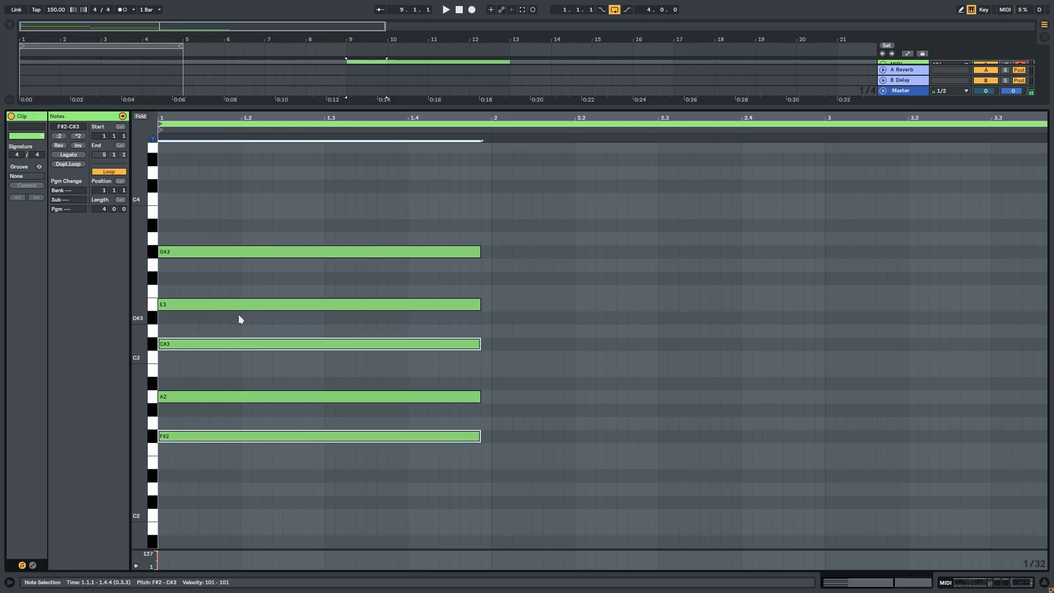
key("shift+Down")
key("ctrl+a")
key("shift+Right")
key("space")
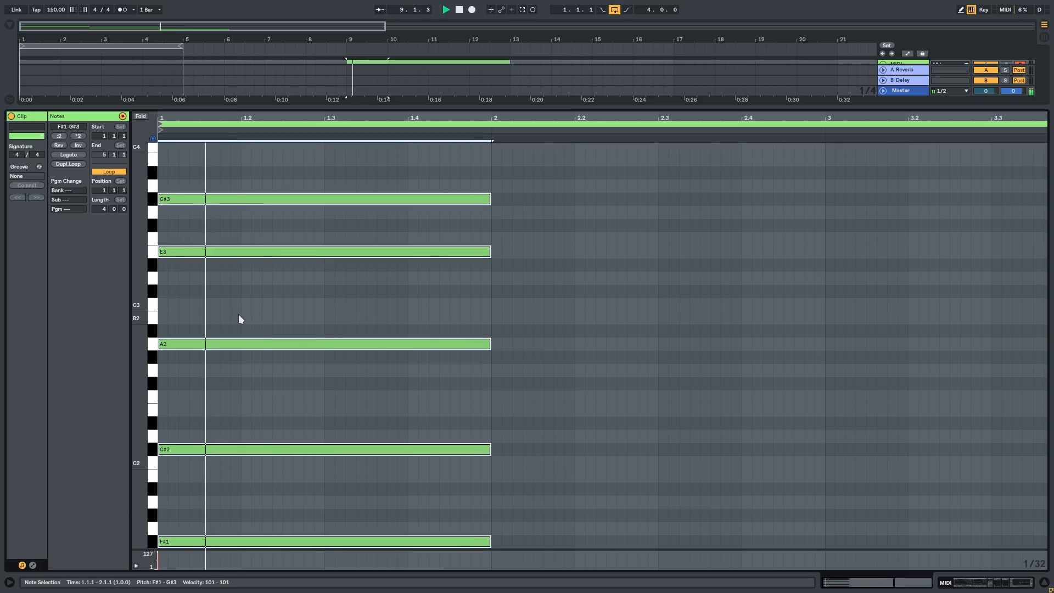
left_click(555, 384)
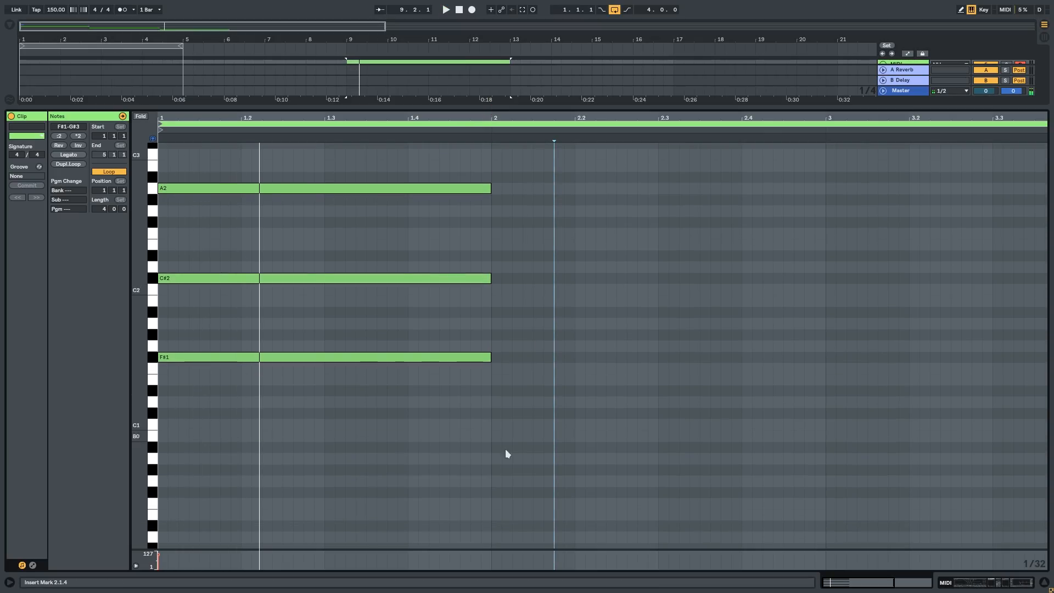
Step: Lower the F#1 bass note by one octave and play the chord
left_click_drag(505, 449, 274, 324)
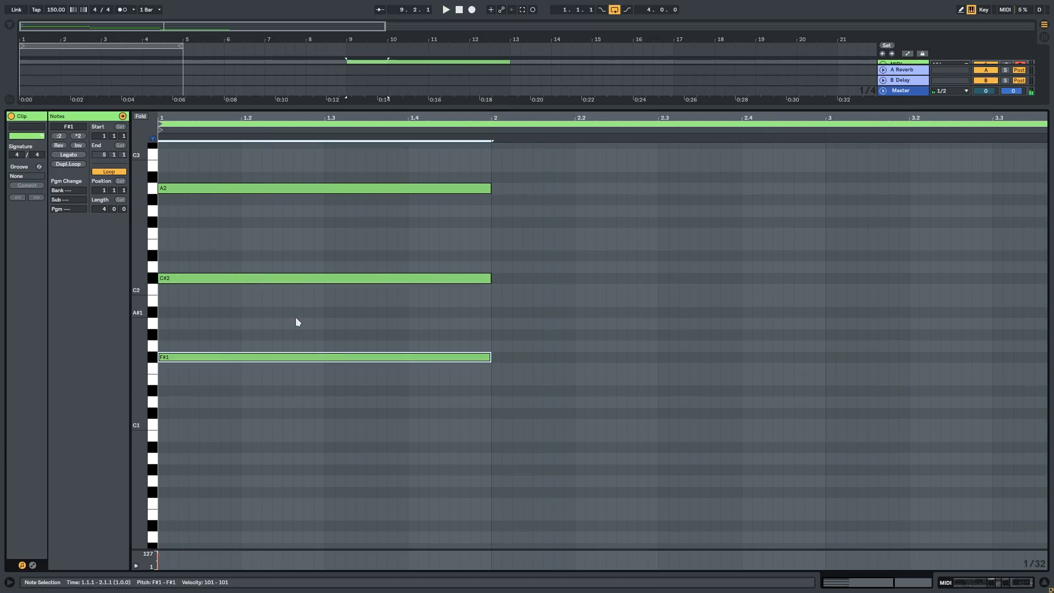
key("shift+Down")
key("space")
Step: Boost the second band of the track's EQ Eight and shift it lower in frequency during playback
left_click(992, 583)
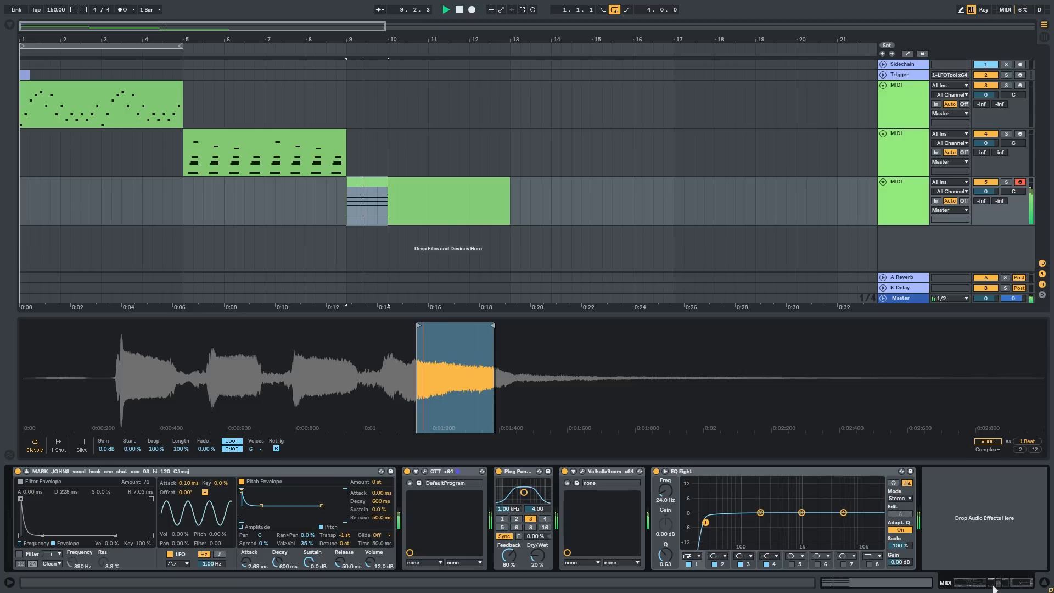
left_click_drag(760, 512, 739, 487)
key("space")
Step: Reopen the clip's notes and examine how the chord voicing is spread across the octaves
key("shift+Tab")
left_click_drag(140, 362, 125, 362)
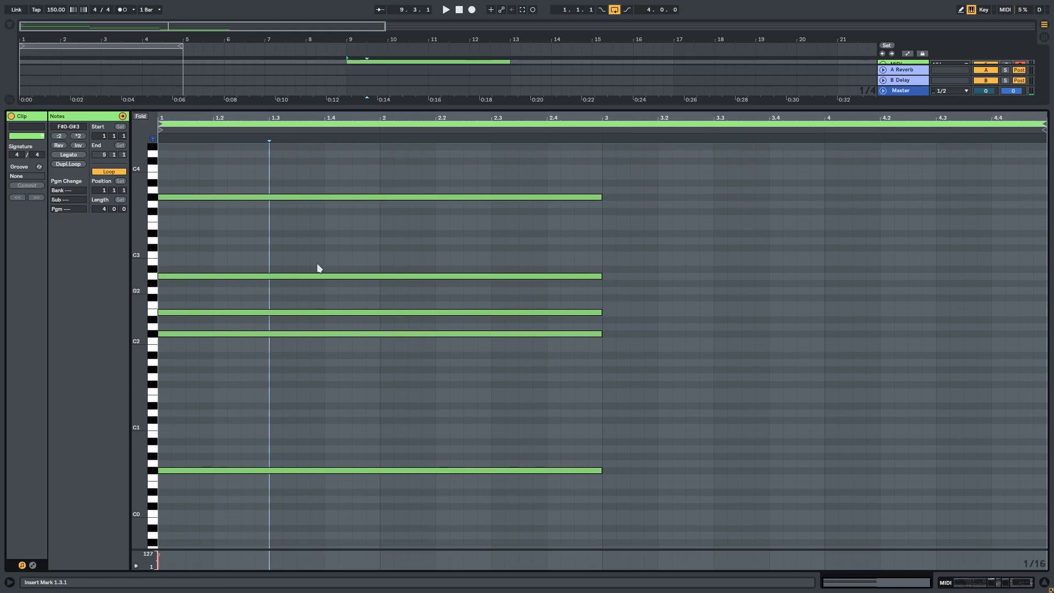
left_click_drag(413, 213, 416, 240)
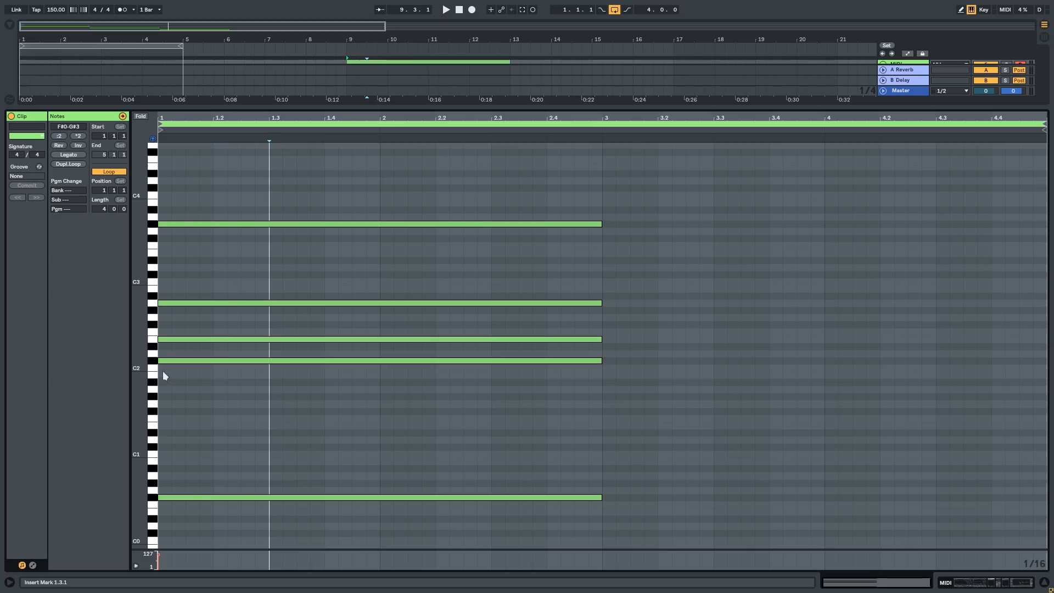
left_click_drag(140, 368, 149, 368)
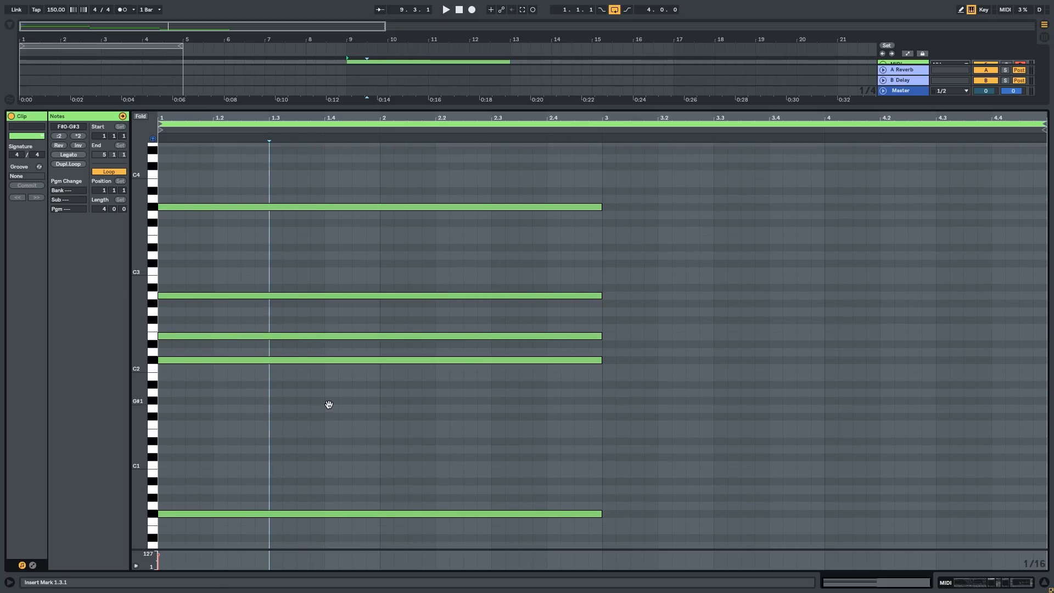
scroll(327, 428, "down", 3)
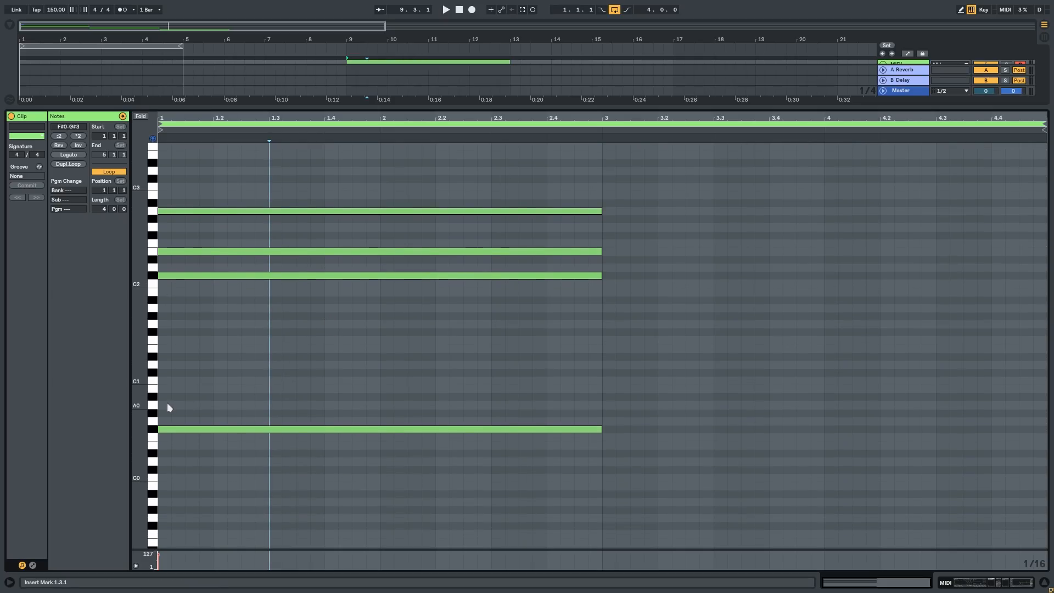
scroll(434, 411, "up", 5)
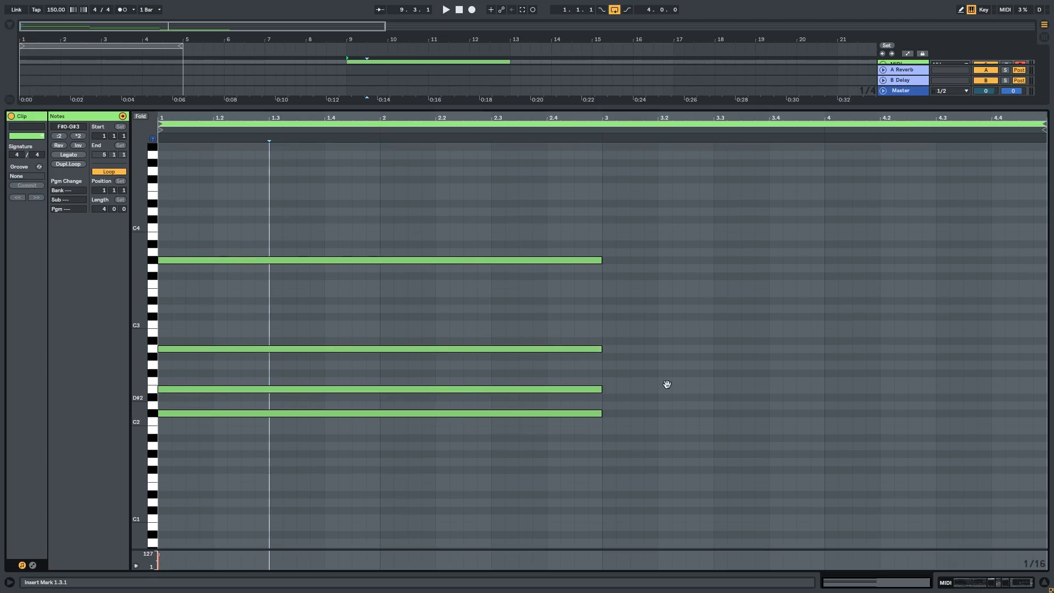
left_click_drag(675, 388, 672, 316)
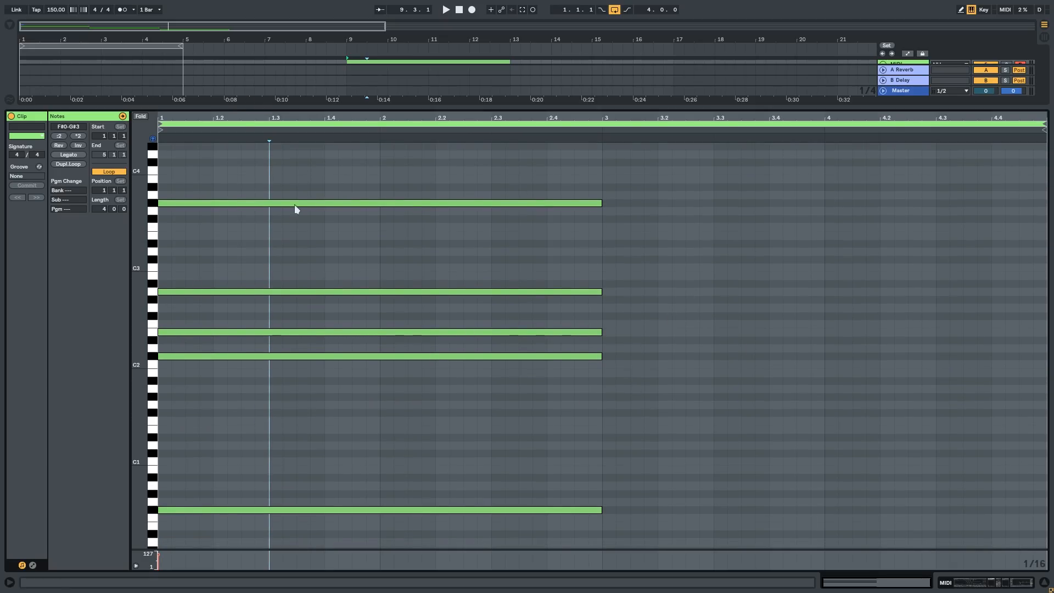
Step: Enlarge the note editor to full height and audition the opening chord
left_click_drag(442, 108, 423, 9)
left_click(299, 301)
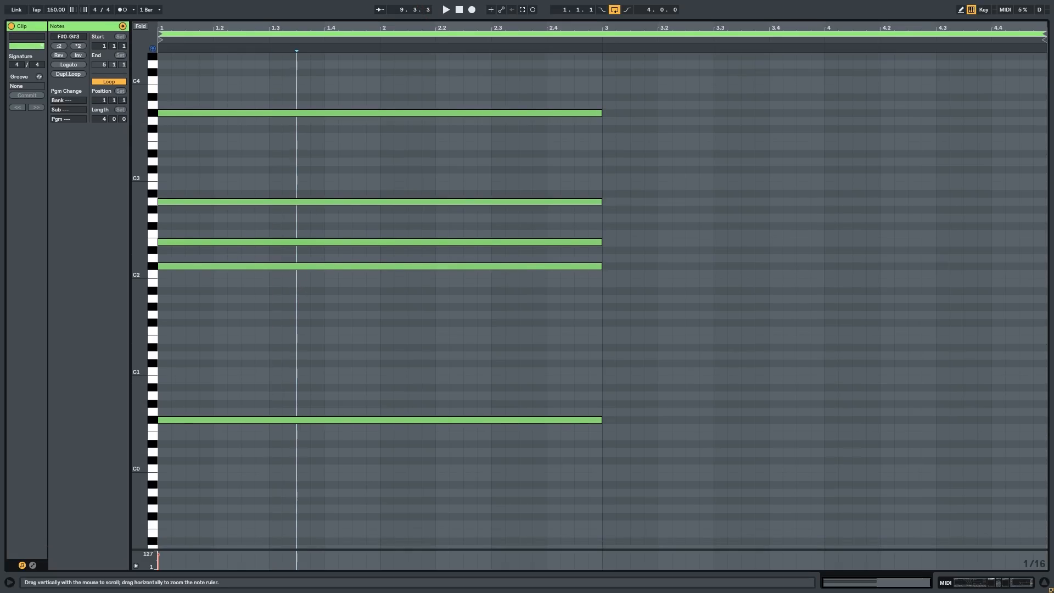
left_click_drag(140, 396, 159, 396)
key("space")
key("space")
Step: Copy the F#0 bass note to bar 3, transpose the copy to D1, and audition the clip
left_click_drag(312, 449, 230, 359)
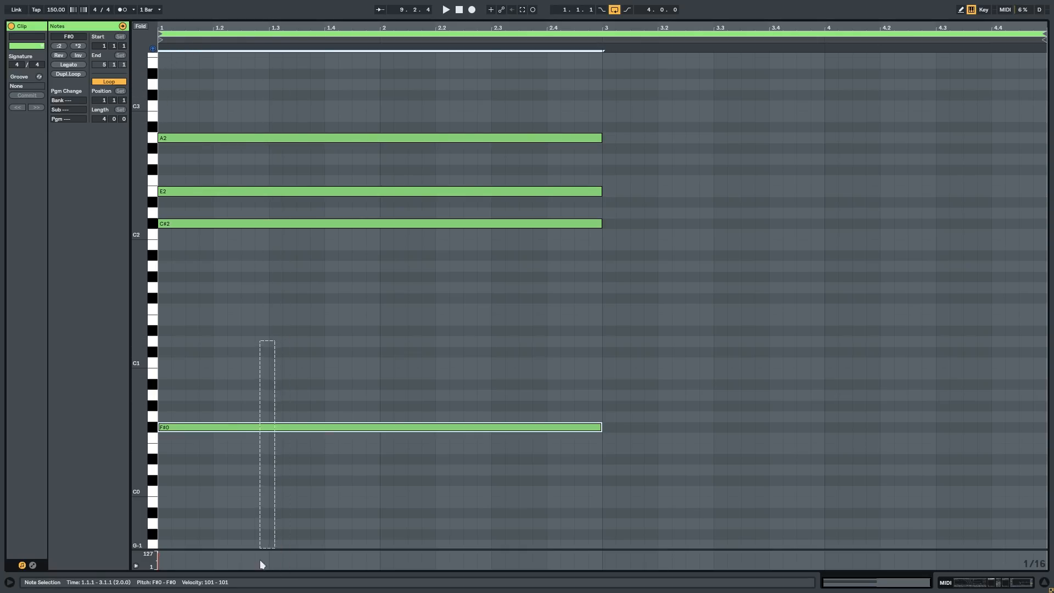
scroll(187, 440, "down", 1)
left_click_drag(168, 409, 612, 455)
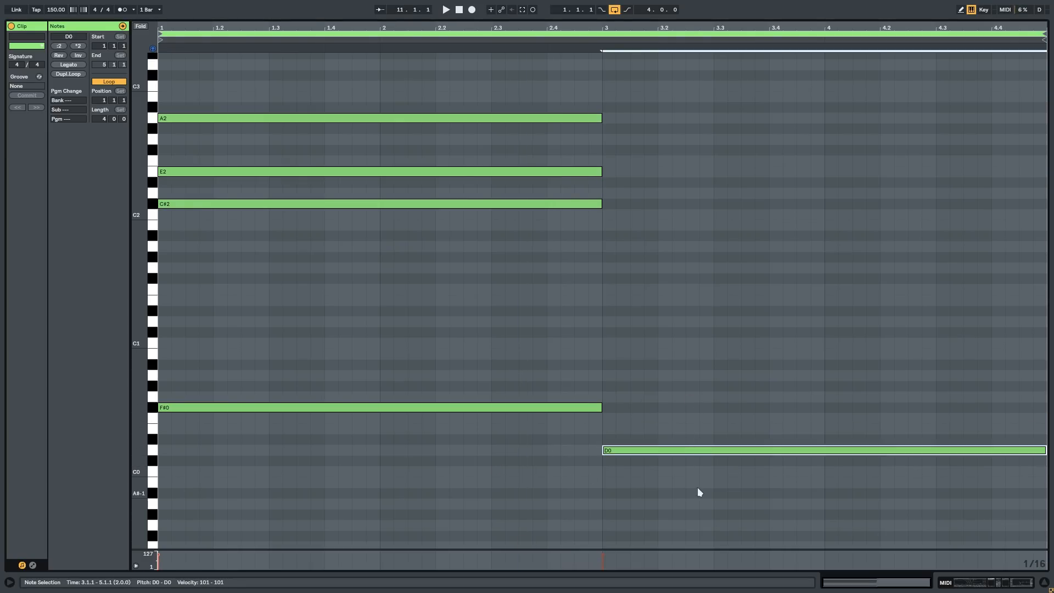
key("shift+Up")
key("space")
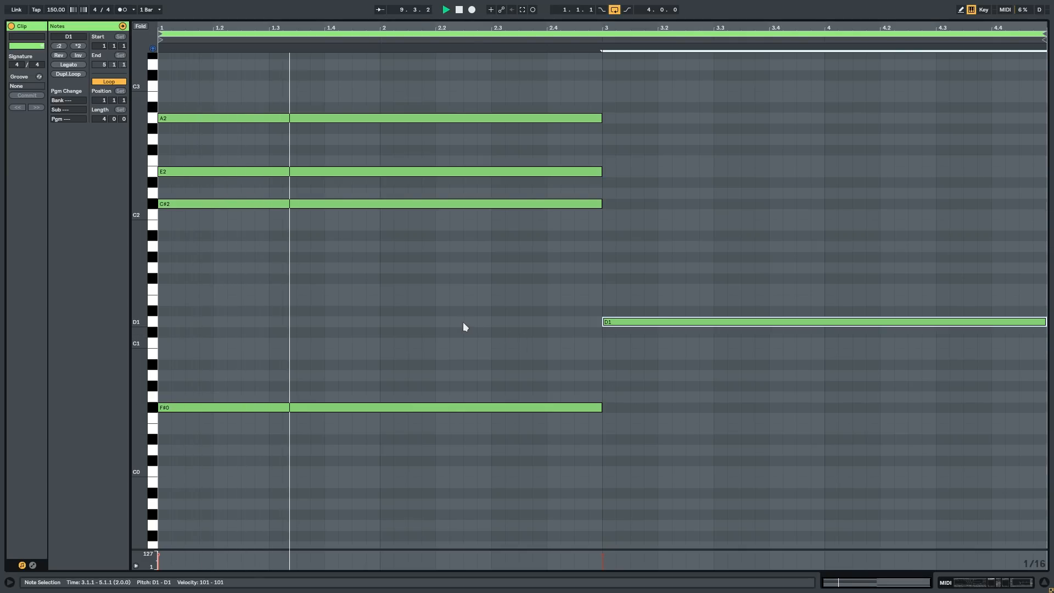
scroll(461, 329, "up", 1)
scroll(513, 307, "up", 4)
key("space")
Step: Copy notes of the first chord to bar 3 as D2 and A1
left_click(417, 211)
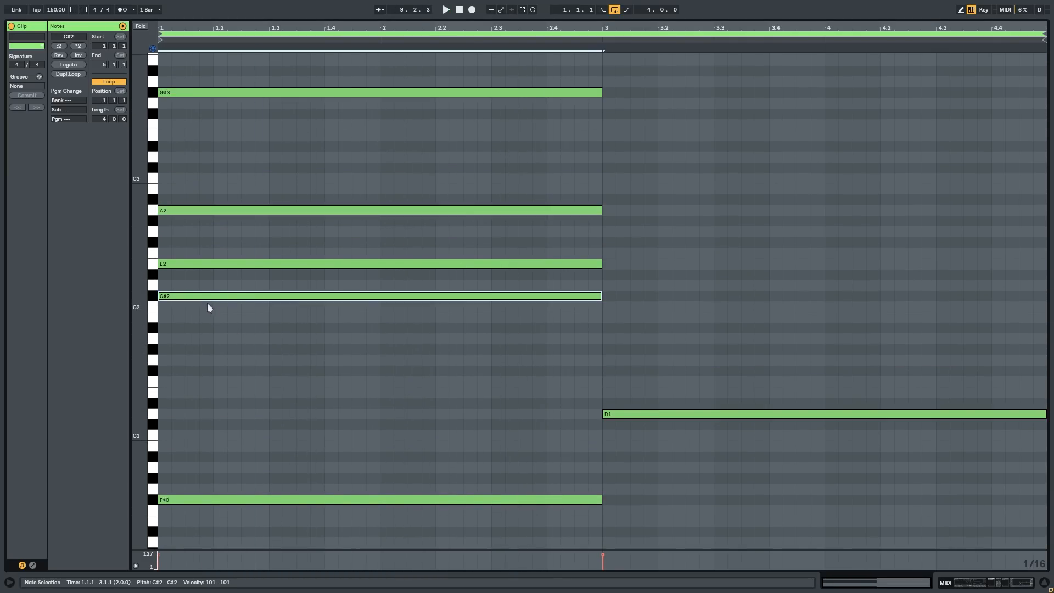
left_click_drag(171, 263, 623, 287)
left_click(425, 297)
left_click_drag(178, 296, 623, 339)
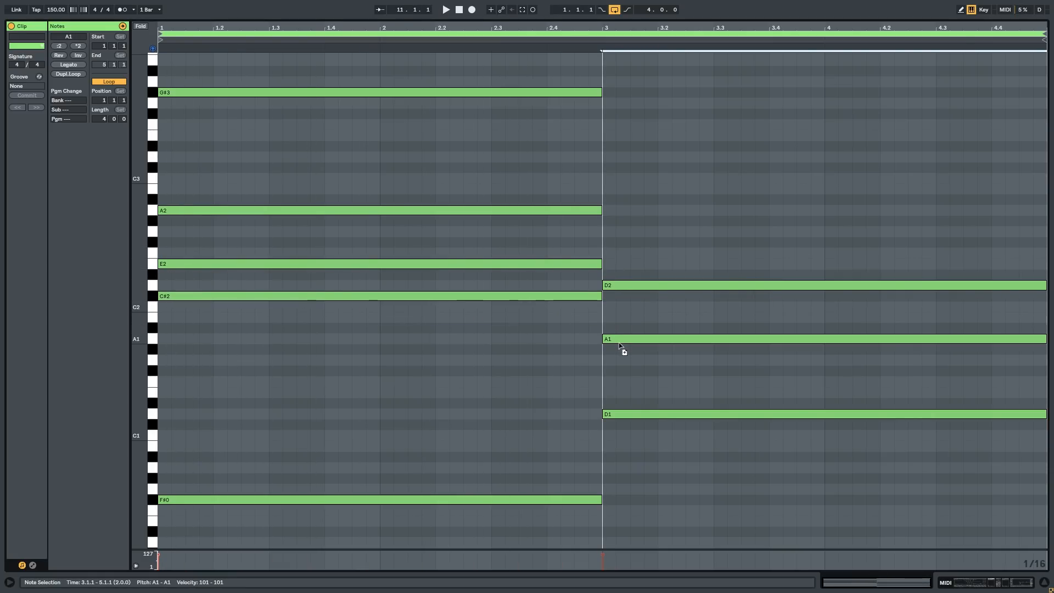
Step: Complete the bar 3 chord with copied notes at G#2 and E3, auditioning the change
left_click(227, 212)
left_click_drag(210, 212, 656, 227)
left_click(580, 180)
key("space")
scroll(642, 212, "up", 2)
key("space")
left_click_drag(217, 136, 683, 182)
key("space")
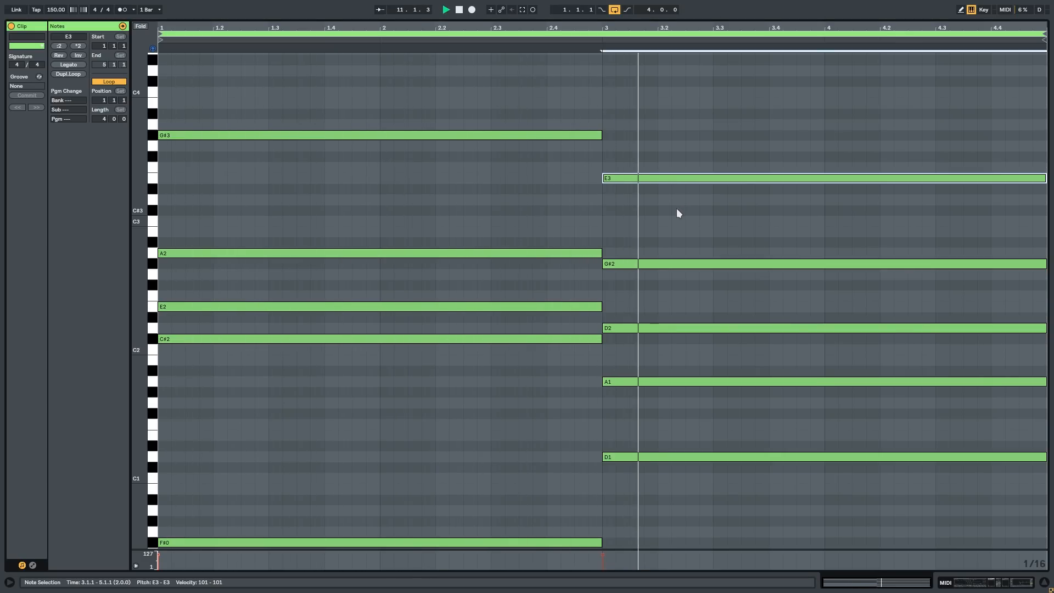
Step: Extend the third MIDI track's clip into one eight-bar clip from bar 9 to bar 17 and open its notes
key("ctrl+alt+l")
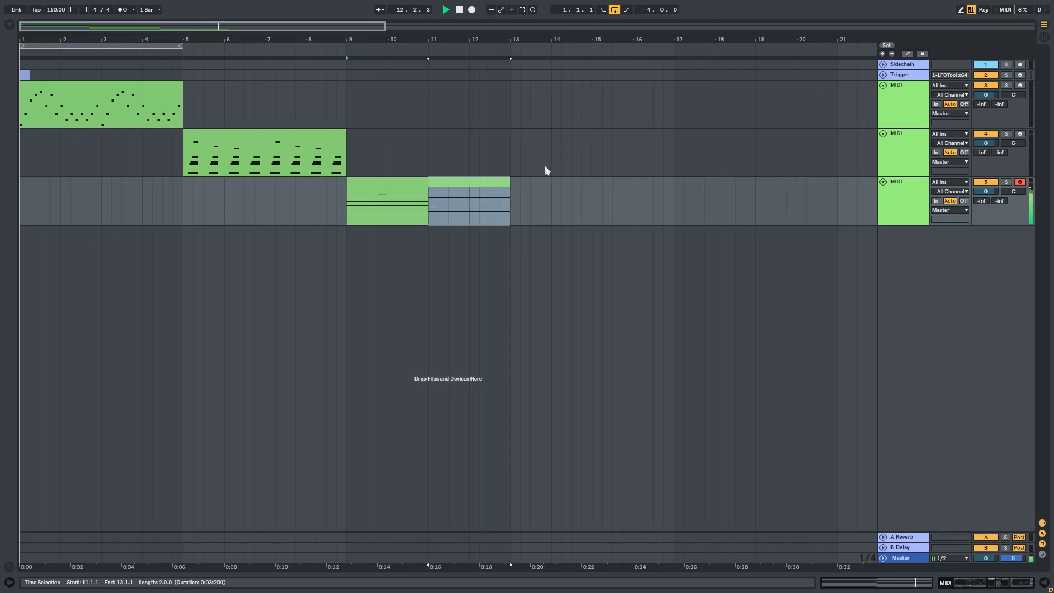
scroll(544, 164, "down", 2)
left_click(271, 186)
key("space")
left_click(464, 192, "shift")
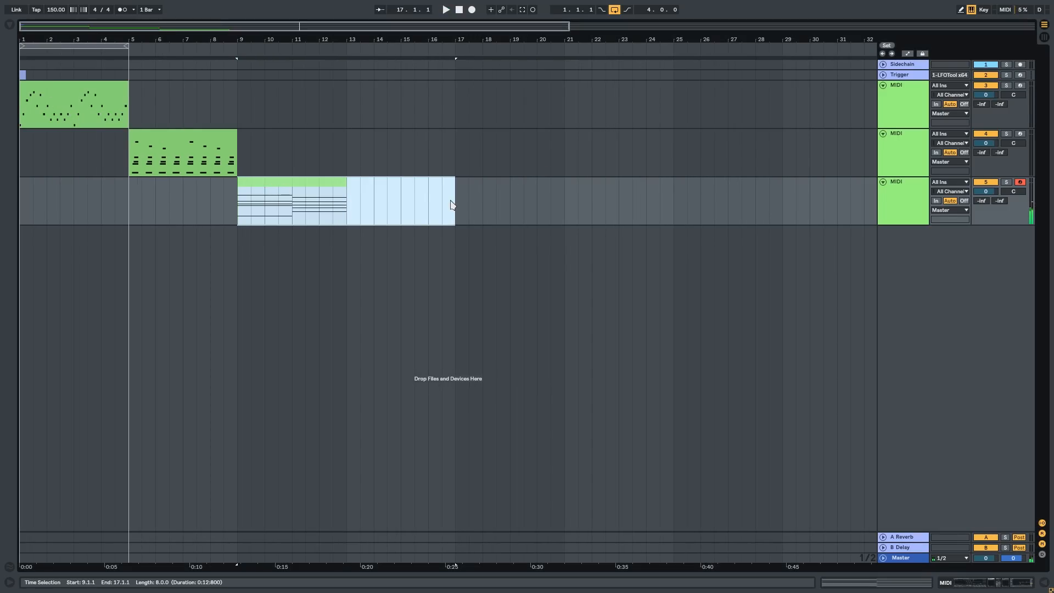
double_click(338, 189)
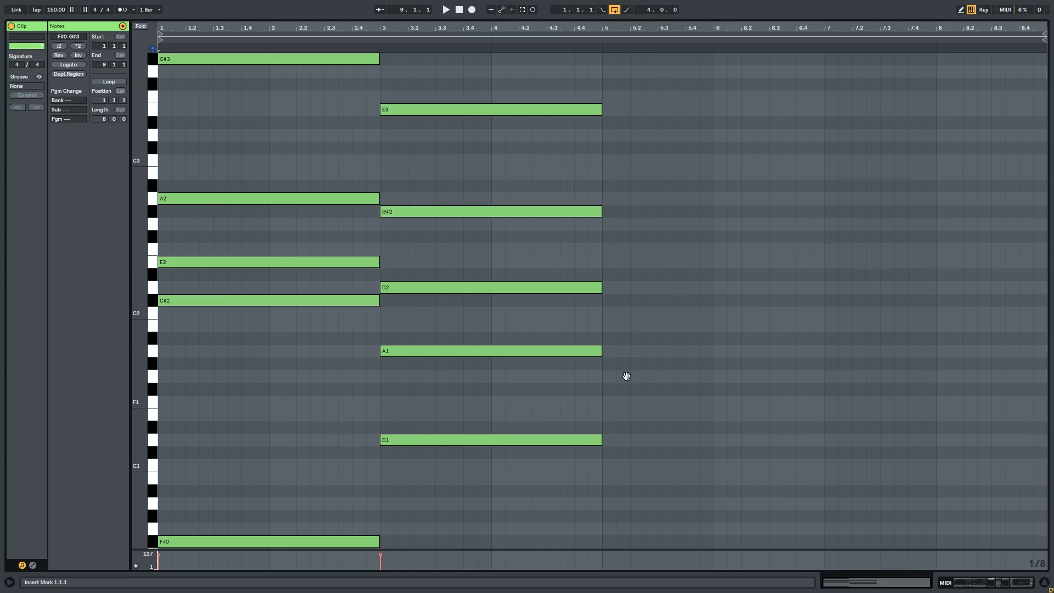
Step: Duplicate the top E3 note onward as C#3 at bar 5 and A2 at bar 7, and audition the line
scroll(620, 390, "down", 3)
scroll(652, 282, "up", 3)
left_click(431, 104)
key("ctrl+d")
left_click_drag(626, 105, 636, 145)
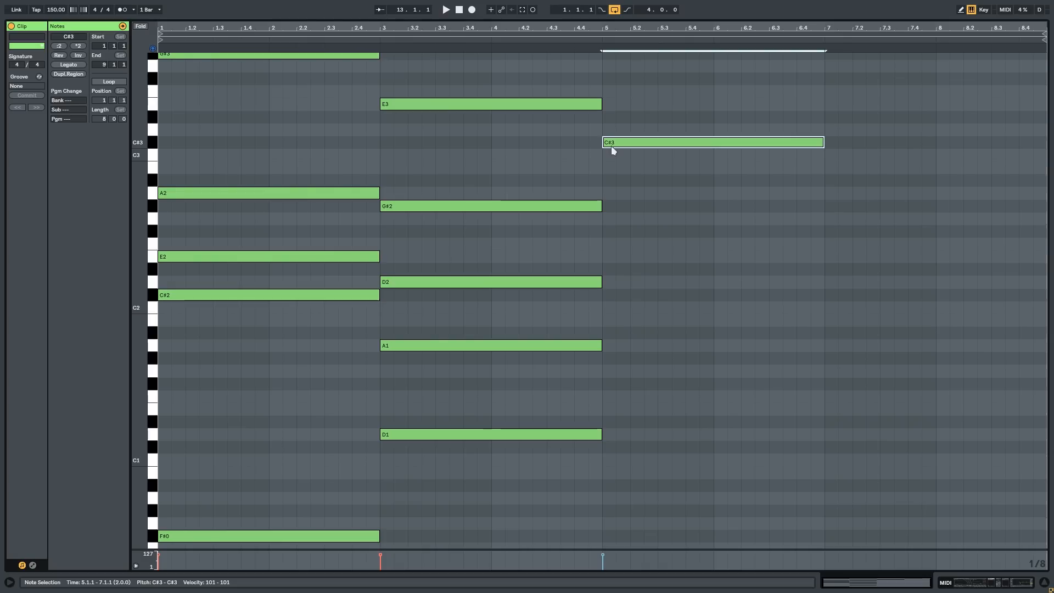
key("ctrl+d")
left_click_drag(840, 144, 839, 194)
key("space")
left_click(360, 141)
key("space")
key("space")
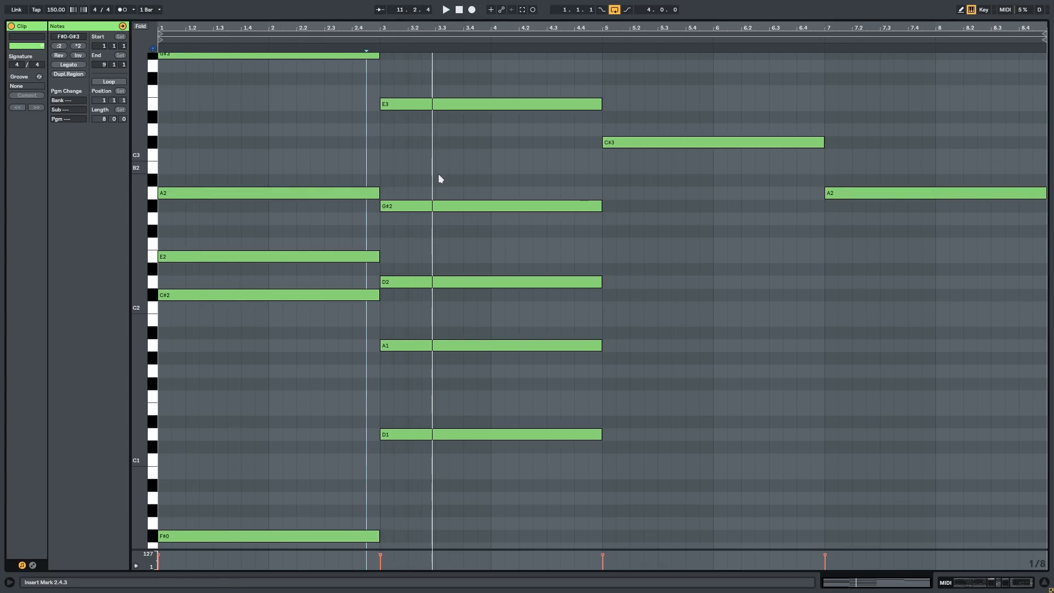
key("space")
Step: Fill in the bar 5 chord with E2 and C#2 beneath C#3, auditioning it and deleting the unwanted lower notes
left_click(415, 206)
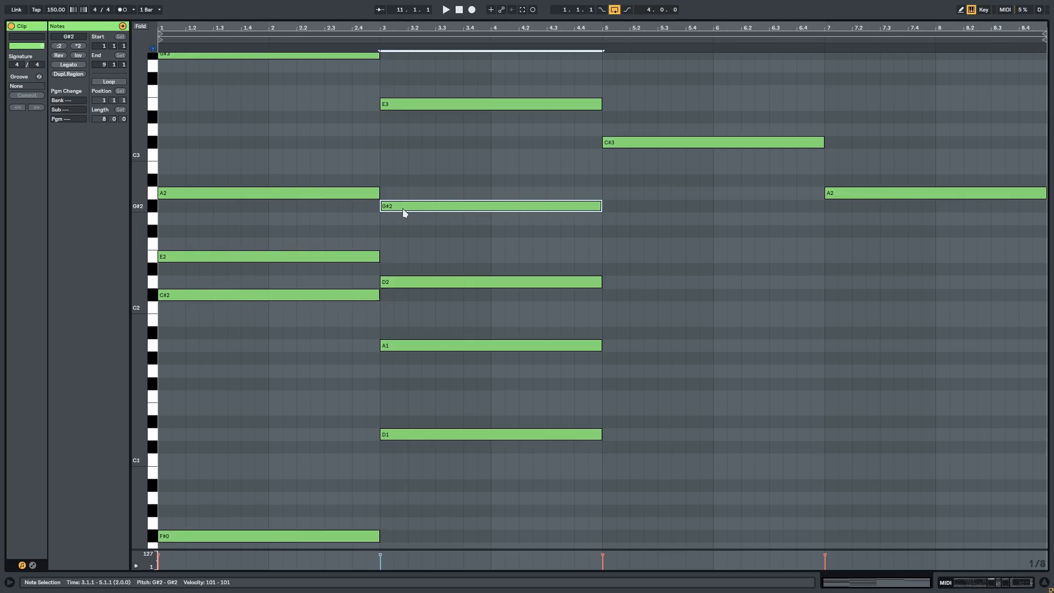
left_click_drag(400, 207, 610, 383)
left_click(572, 257)
key("space")
key("space")
left_click(594, 377)
left_click(583, 388)
Step: Audition the progression from the first chord and again from bar 3 into the bar 5 chord
key("space")
left_click_drag(664, 416, 648, 311)
key("Delete")
key("space")
key("space")
left_click(333, 368)
key("space")
key("space")
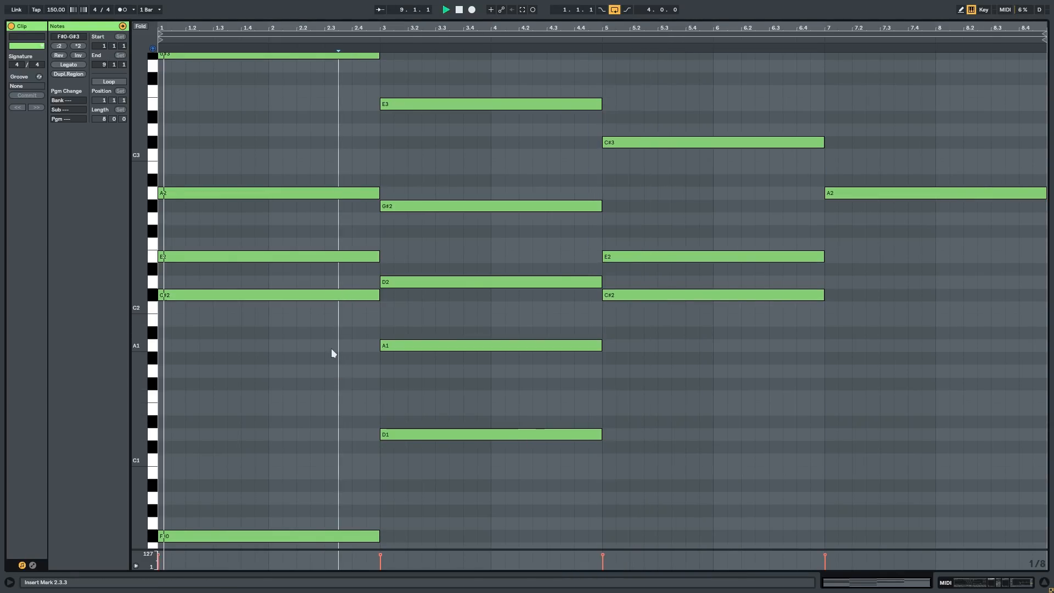
scroll(397, 337, "down", 3)
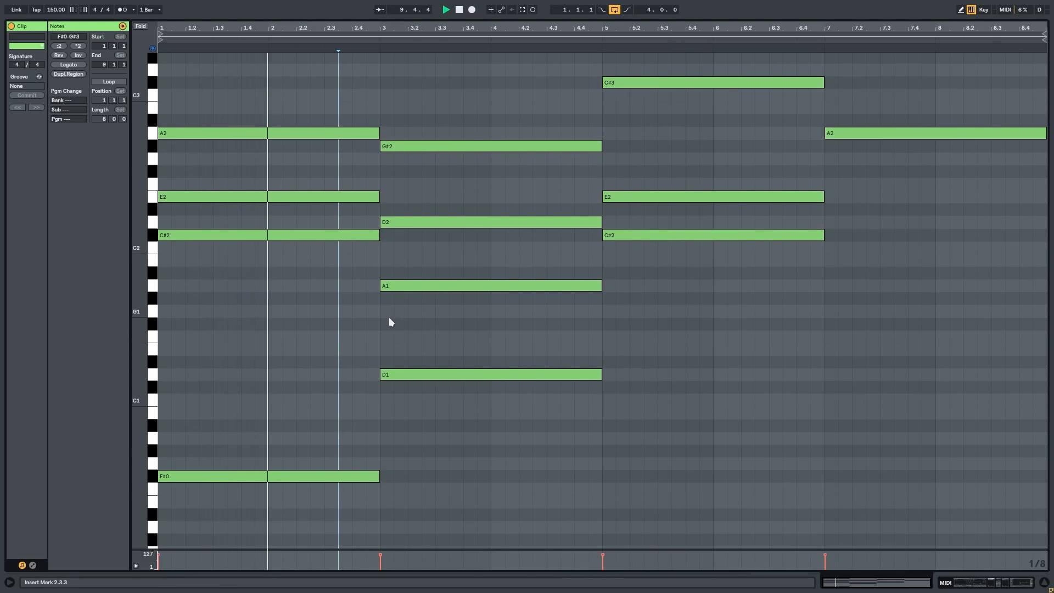
left_click(409, 327)
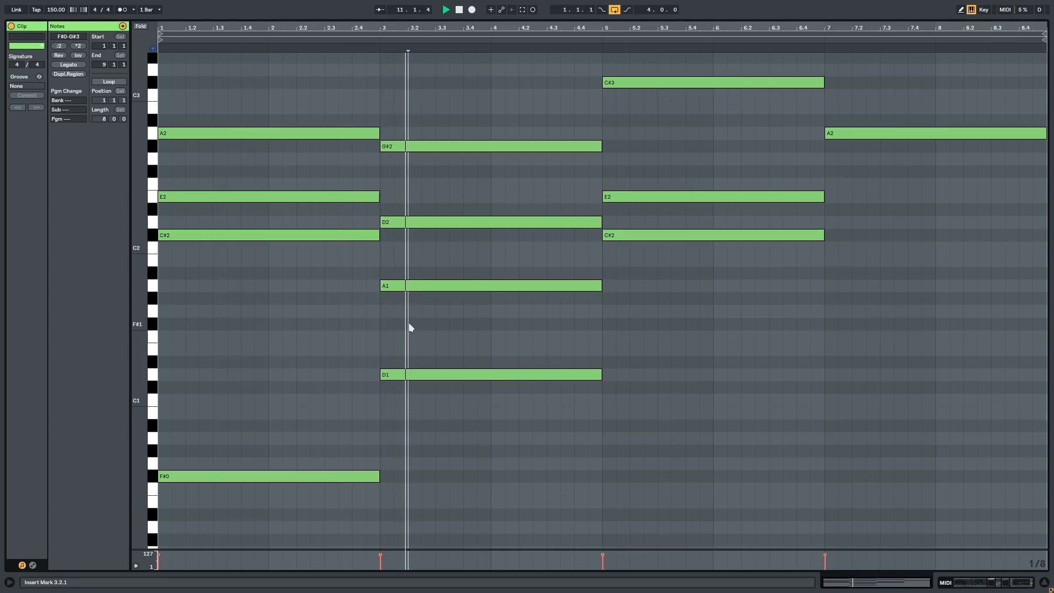
left_click_drag(464, 337, 464, 334)
key("space")
Step: Add bass notes at A0 in bar 5 and B0 in bar 7 by copying the D1 note
left_click(428, 372)
left_click_drag(404, 377, 842, 421)
left_click(563, 432)
Step: Try a higher pitch for the bar 5 bass note, audition it, and undo the change
left_click_drag(628, 440, 630, 348)
left_click(545, 340)
key("space")
key("space")
key("ctrl+z")
Step: Copy the A1 note to bar 5, shift the copy to F#1, and audition the fuller chord
left_click(571, 371)
left_click(619, 435)
left_click(528, 283)
left_click_drag(408, 284, 630, 300)
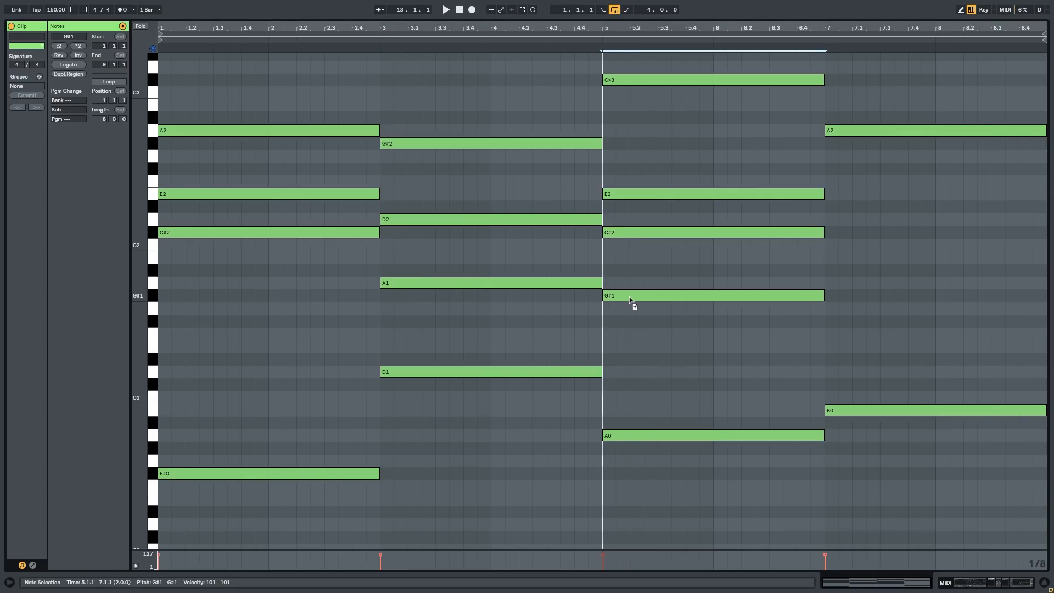
scroll(645, 325, "up", 2)
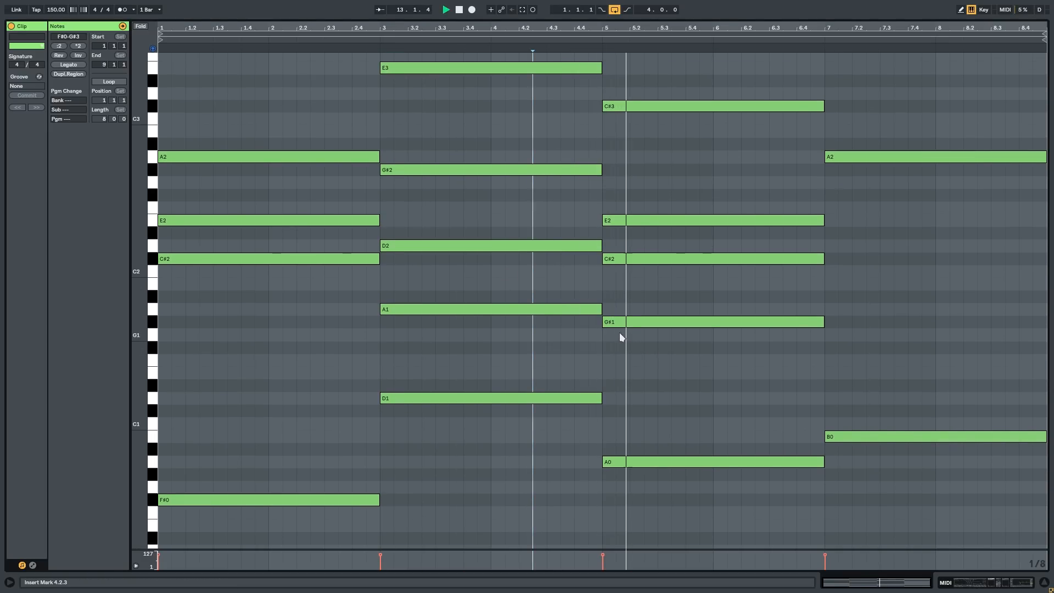
left_click_drag(623, 322, 624, 349)
left_click(569, 346)
key("space")
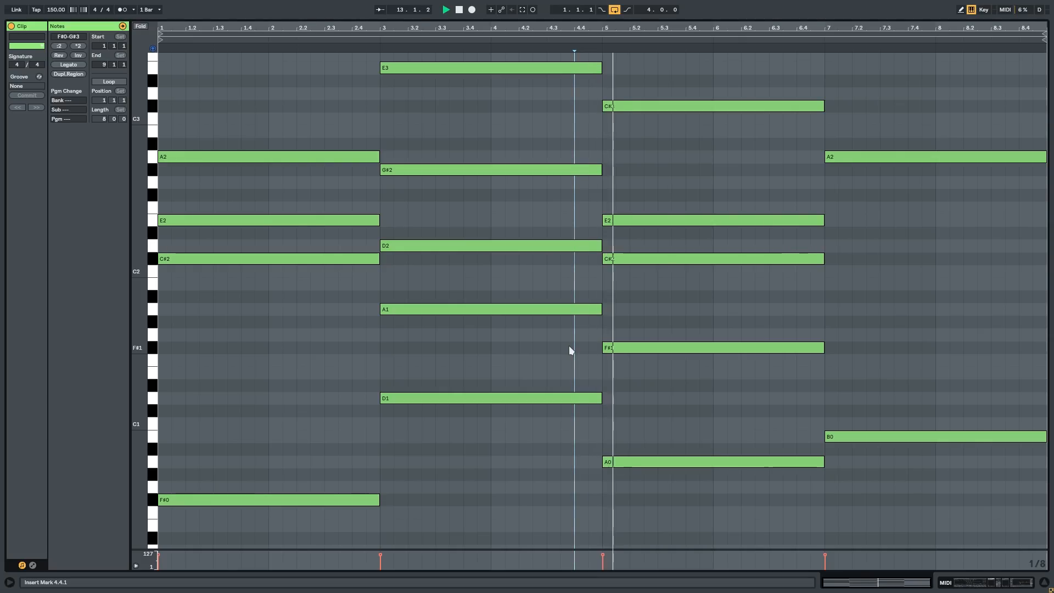
scroll(631, 304, "up", 2)
key("space")
Step: Add B1 at bar 7 and replace the bar 5 chord's C#2 with A1, auditioning the change
left_click(549, 275)
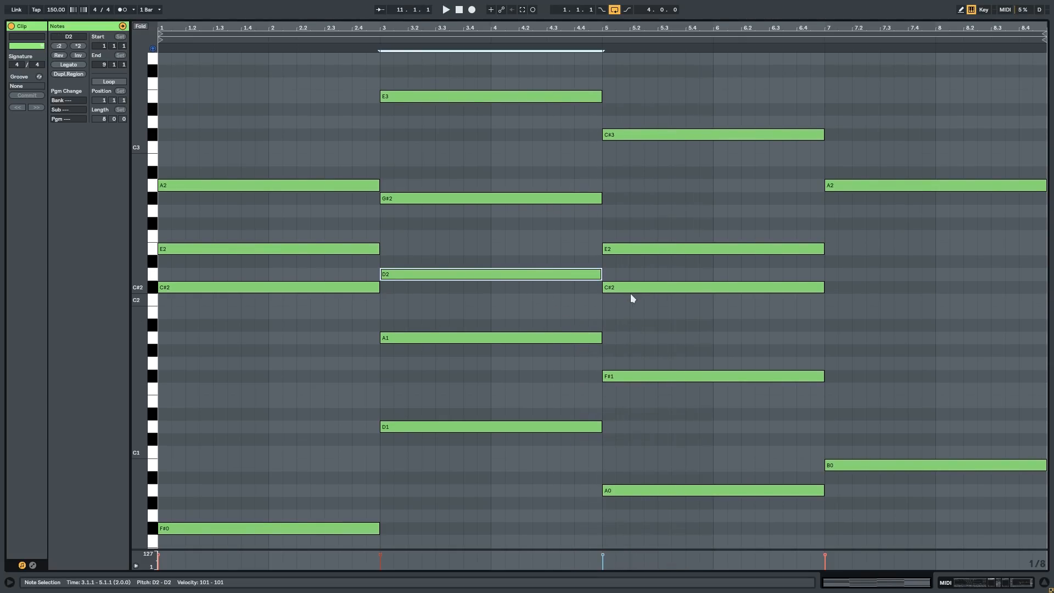
left_click_drag(628, 288, 852, 318)
left_click(581, 317)
key("space")
key("space")
left_click(549, 313)
Step: Check the bar 5 chord's E2 against the preceding D2 and replay the transition into bar 5
key("space")
key("space")
left_click(626, 251)
left_click(549, 273)
left_click(586, 297)
key("space")
key("space")
left_click(635, 250)
left_click(571, 242)
key("space")
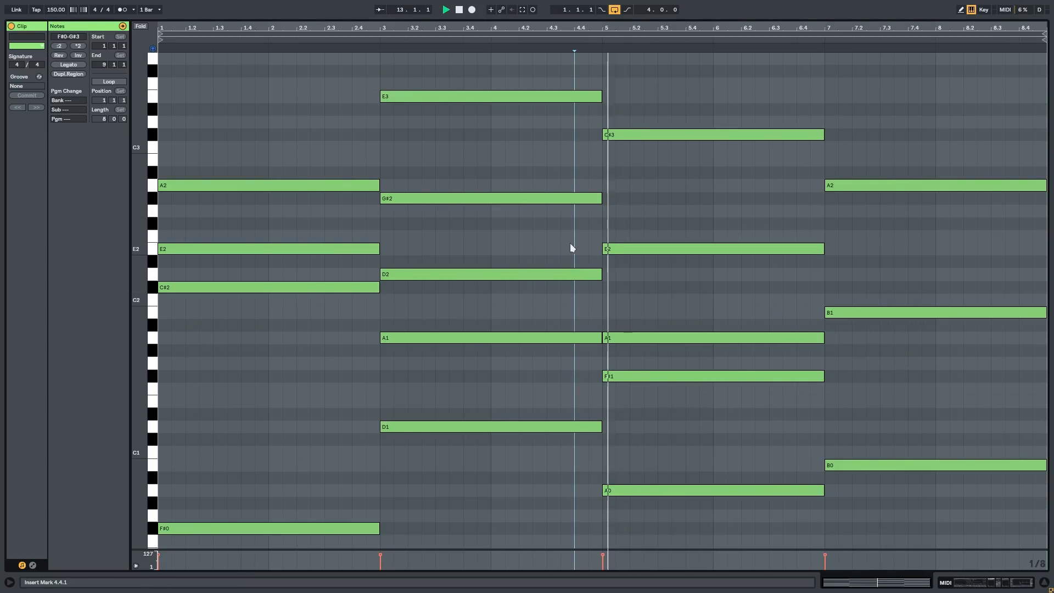
Step: Copy the G#2 note to bar 5 as A2 and audition the progression
key("space")
left_click_drag(550, 196, 684, 193)
left_click(586, 171)
key("space")
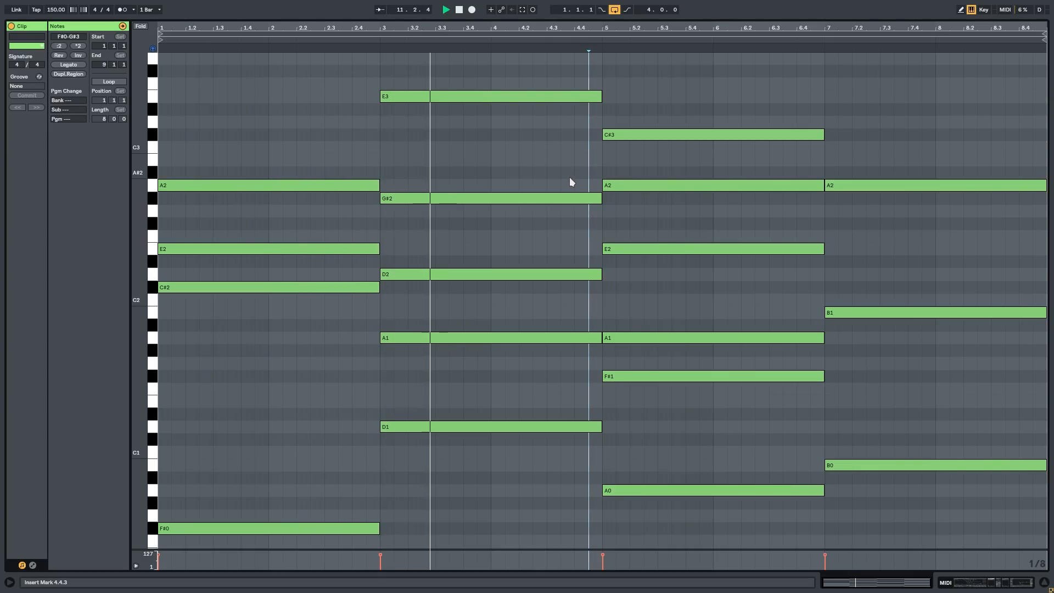
scroll(542, 176, "up", 3)
scroll(540, 181, "down", 3)
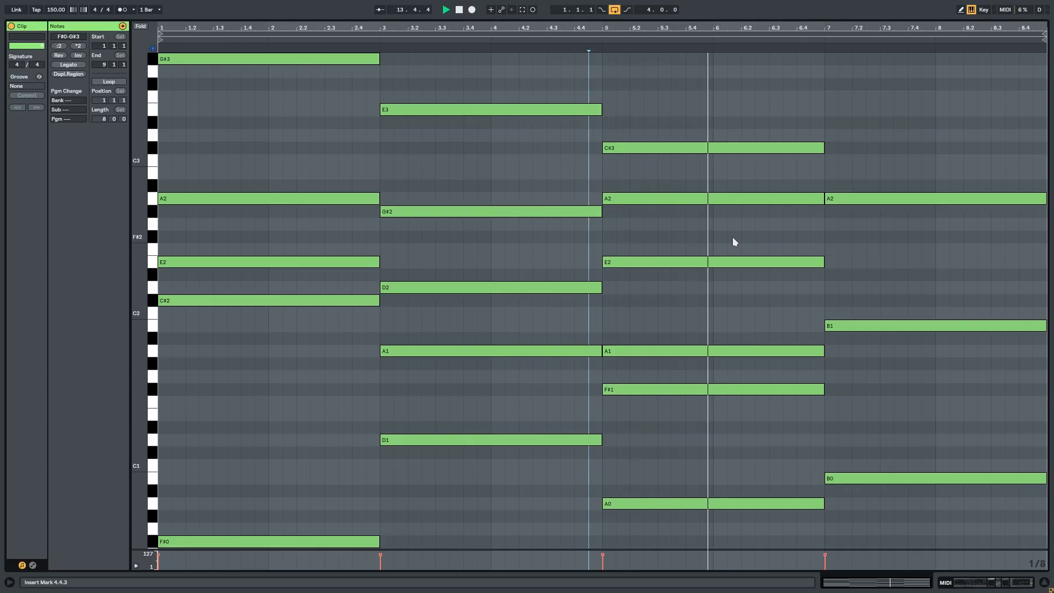
Step: Add B2 at bar 7 and copy the bar 5 chord's E2 to bar 7 as F#2
key("space")
left_click_drag(733, 179, 720, 198)
double_click(854, 173)
left_click(642, 263)
left_click_drag(641, 262, 859, 242)
left_click_drag(752, 312, 744, 352)
left_click(835, 326)
Step: Copy the bar 5 F#1 note to bar 7 as E1, audition the finished progression, and return to the arrangement
left_click(648, 389)
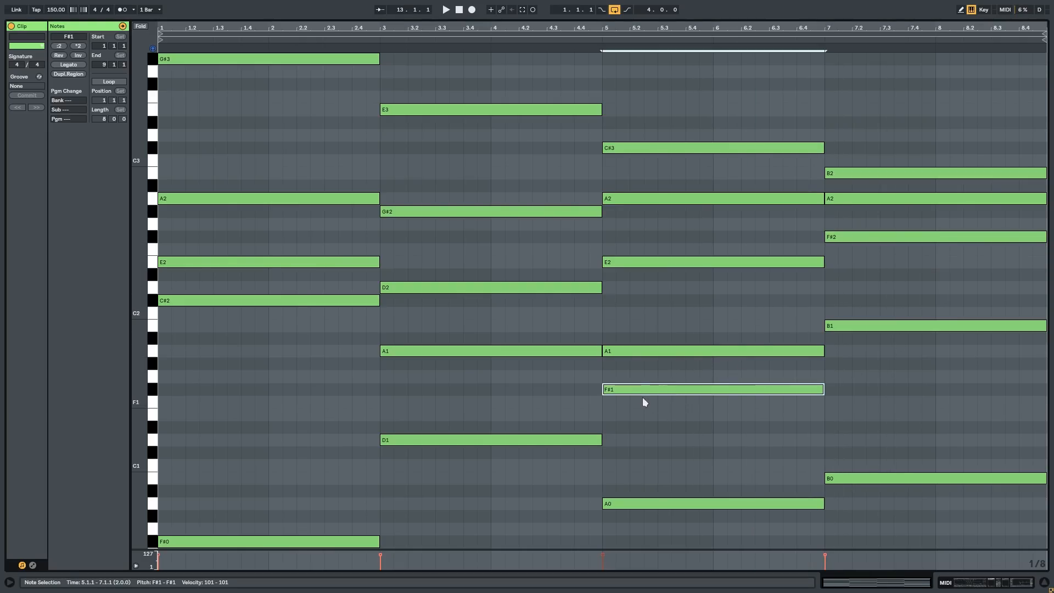
left_click_drag(625, 390, 848, 415)
left_click(797, 433)
key("space")
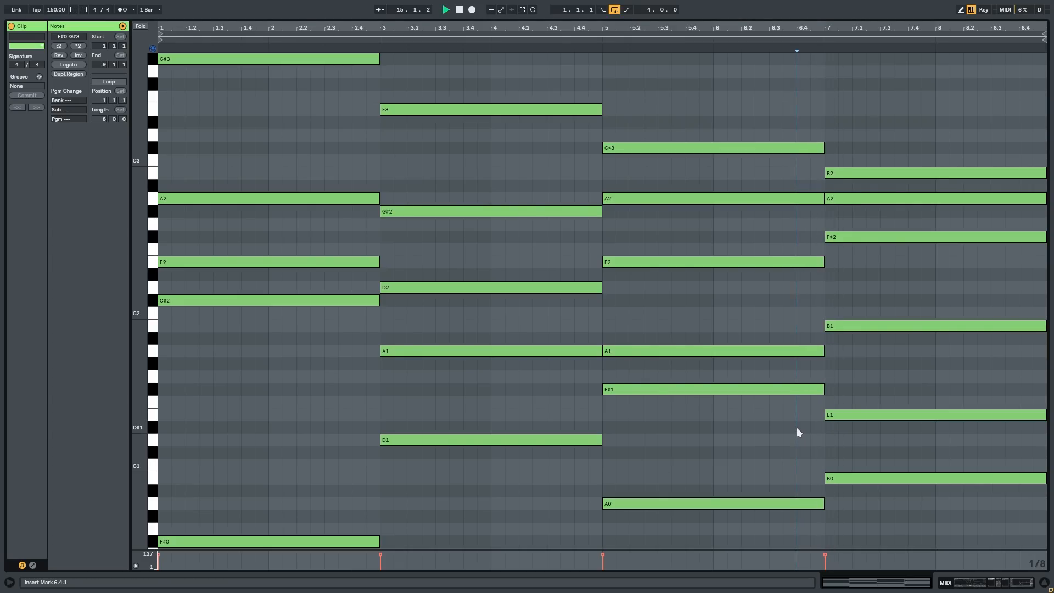
left_click_drag(139, 315, 122, 315)
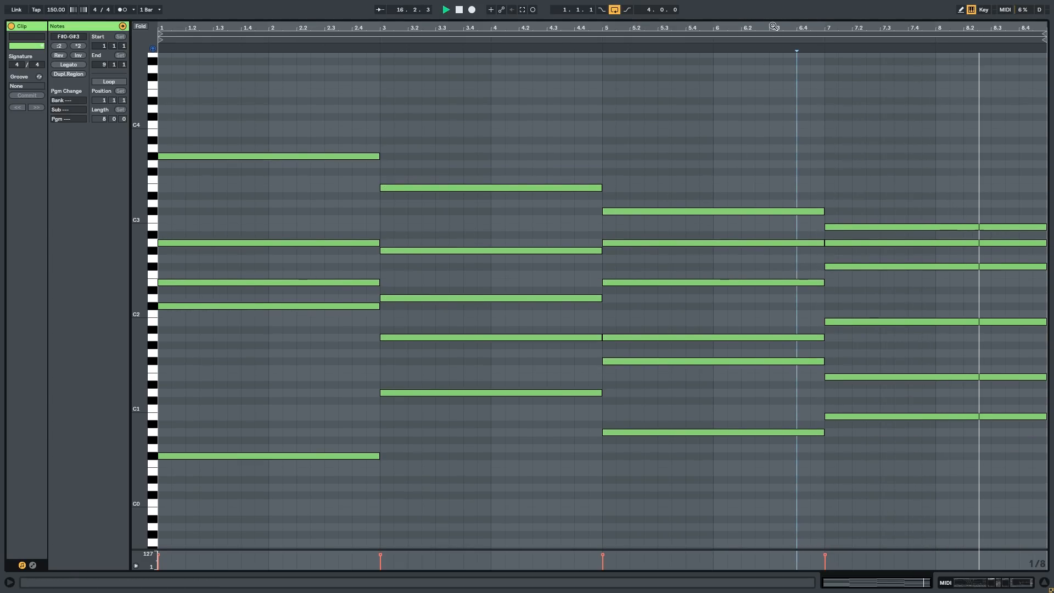
key("ctrl+alt+l")
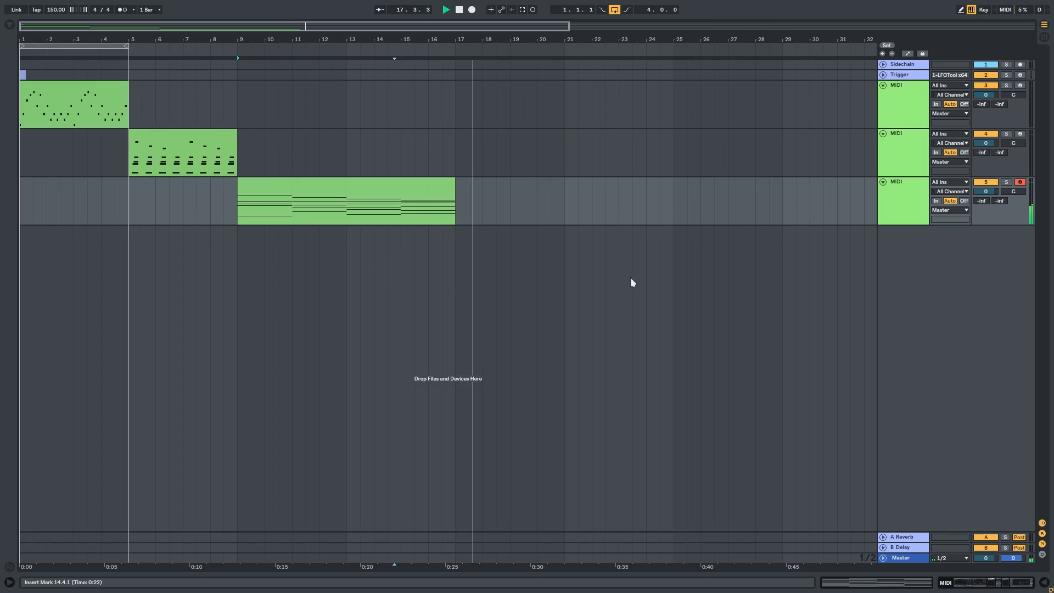
Step: Select the chord clip at bar 9 and show its track's Simpler and effect devices
left_click(276, 193)
key("space")
key("z")
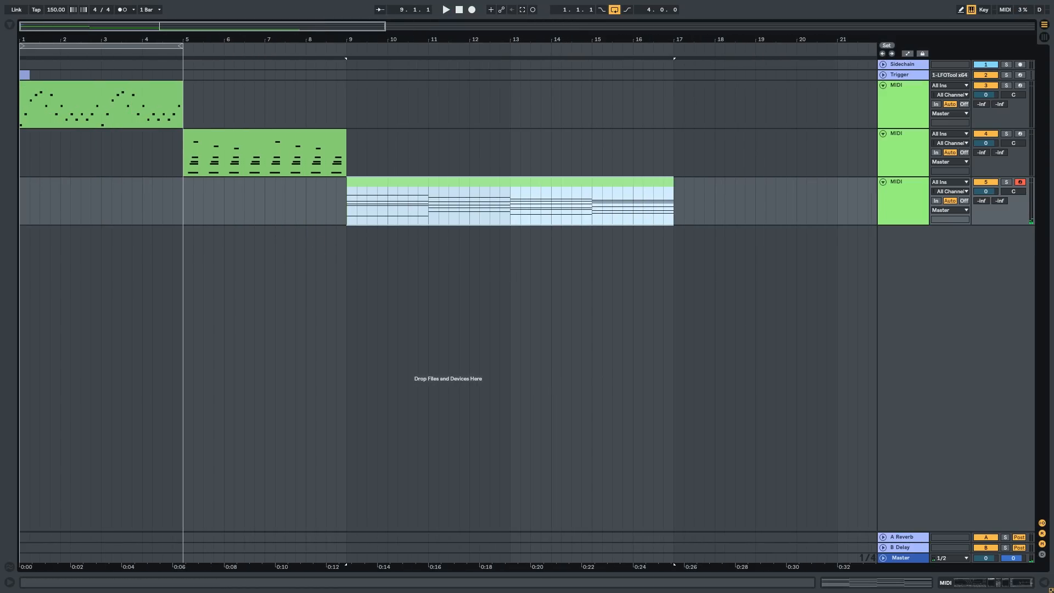
key("ctrl+alt+l")
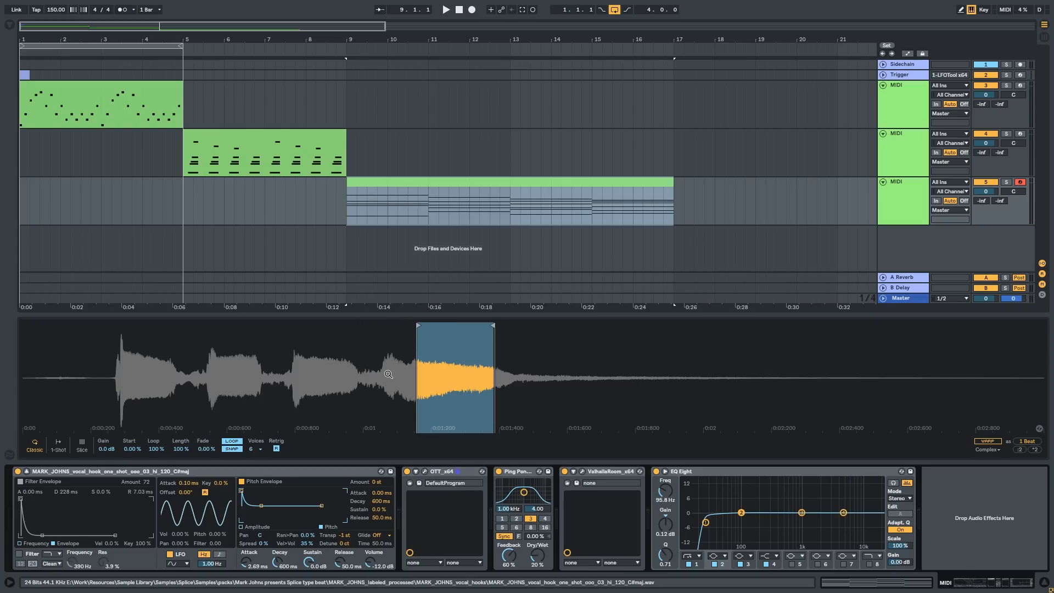
left_click(400, 197)
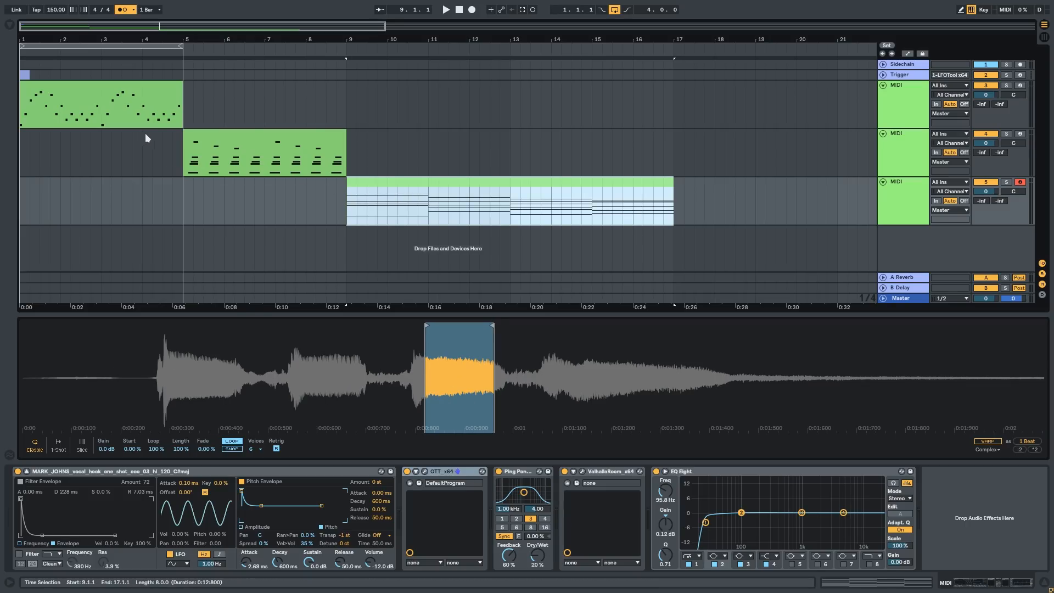
Step: Copy the chord clip to bar 17 and the melody clip above it, duplicating the melody to fill bars 17 to 25
left_click_drag(190, 40, 187, 24)
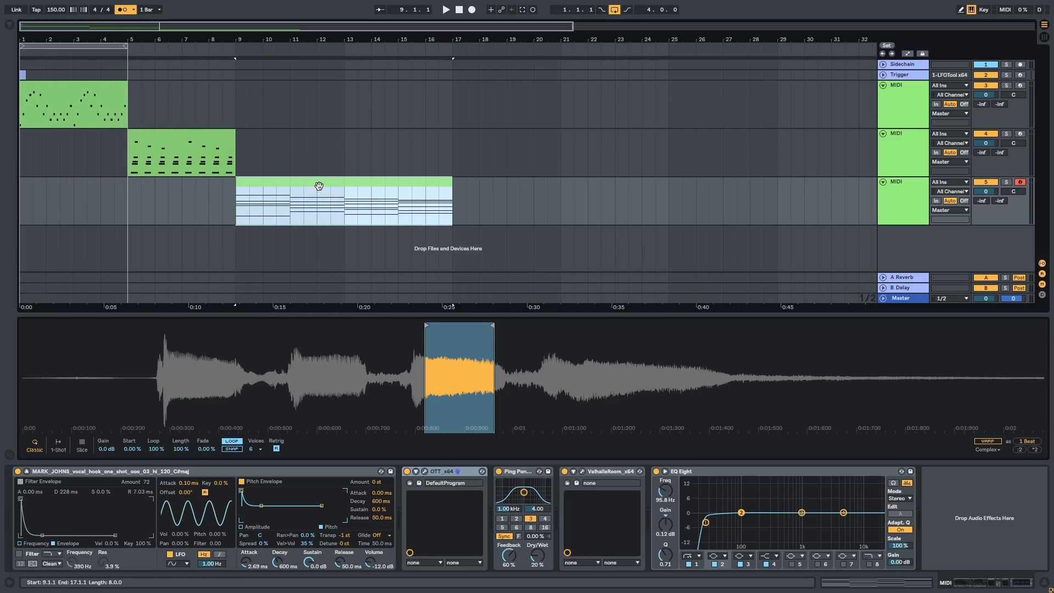
left_click_drag(322, 184, 542, 206)
left_click_drag(50, 85, 485, 103)
key("ctrl+d")
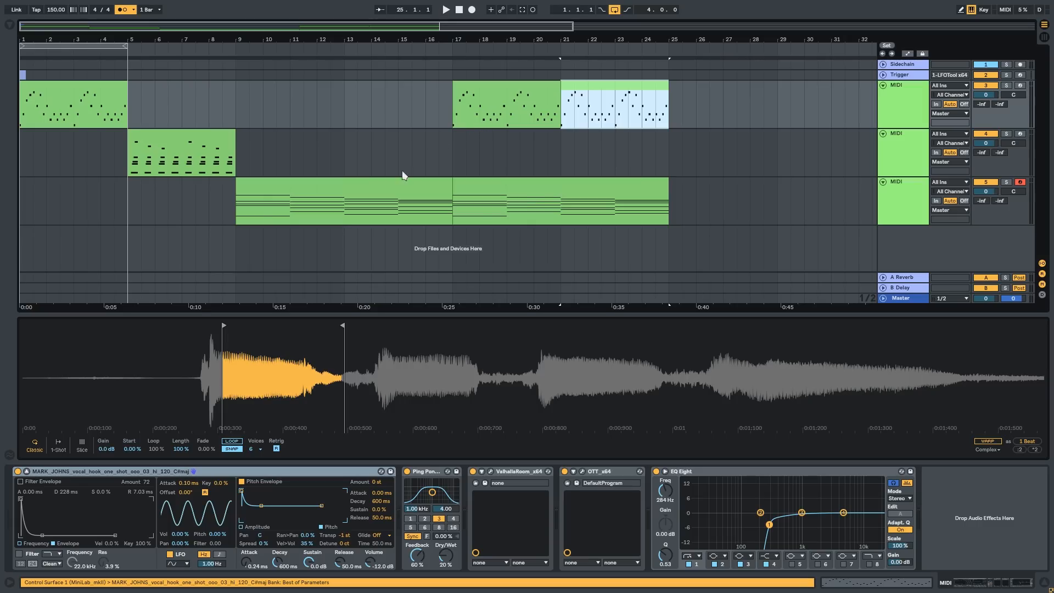
Step: Compare the Simpler and effect chains of the chord and melody tracks
left_click(549, 196)
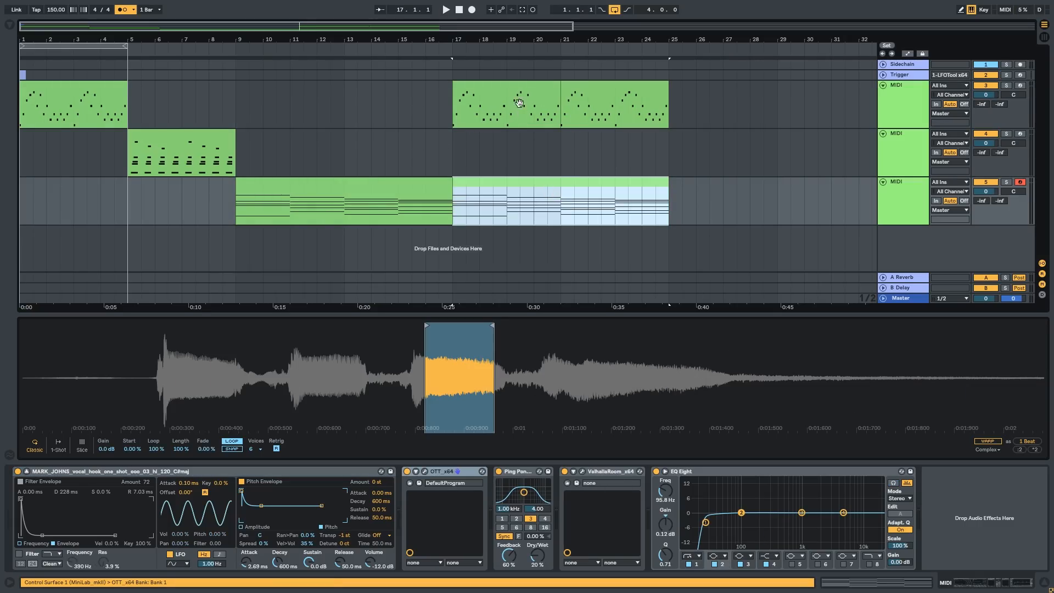
left_click(521, 91)
left_click(613, 101)
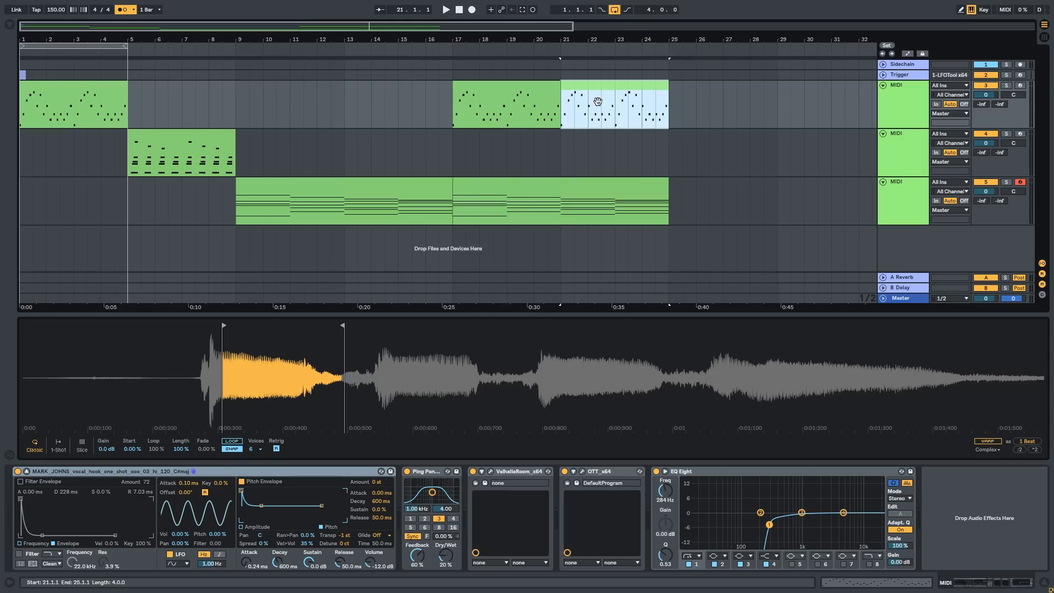
left_click(497, 97)
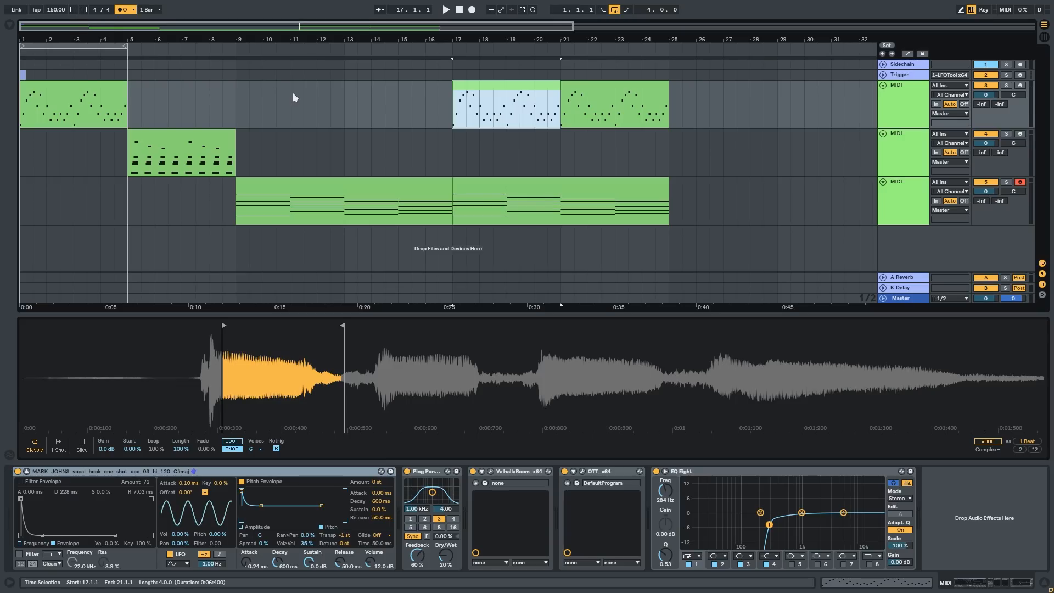
left_click(426, 141)
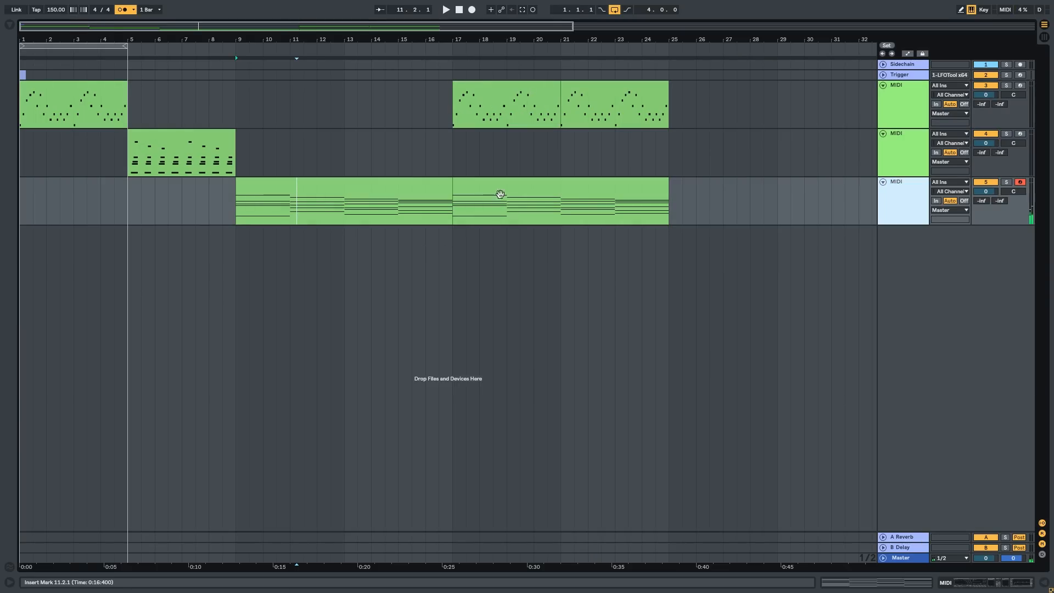
Step: Duplicate the long chord track and delete every note below the top G#3 in the copied clip's first chord
key("ctrl+d")
double_click(338, 245)
left_click_drag(325, 401, 307, 497)
scroll(515, 331, "down", 4)
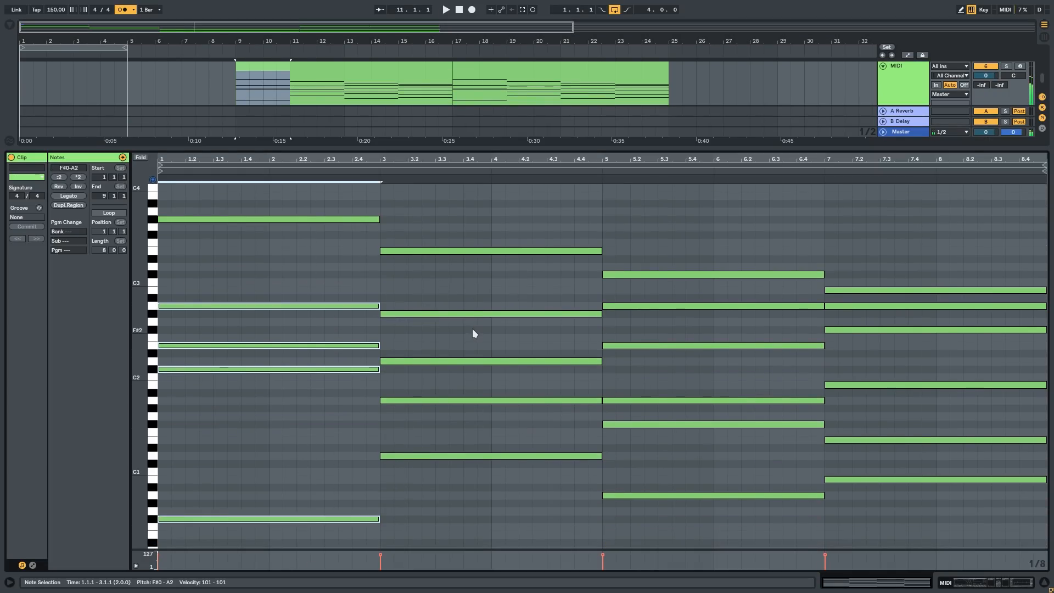
key("Delete")
Step: Delete all notes below the top one in the chords at bars 3, 5 and 7 of the copied clip
left_click_drag(465, 289, 483, 498)
key("Delete")
left_click_drag(575, 307, 781, 499)
key("Delete")
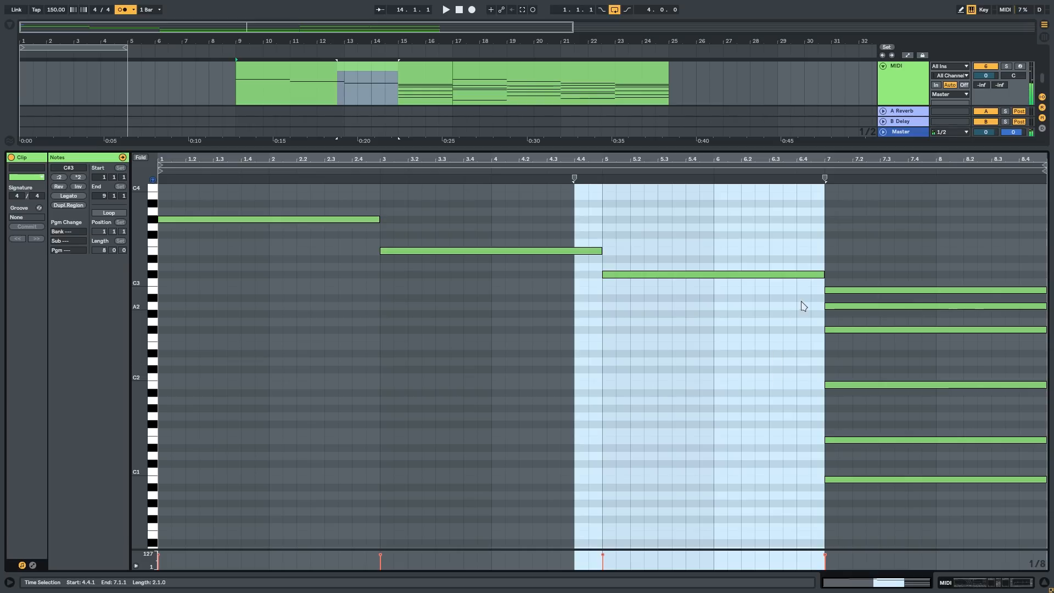
left_click_drag(808, 298, 1040, 492)
key("Delete")
scroll(739, 325, "down", 5)
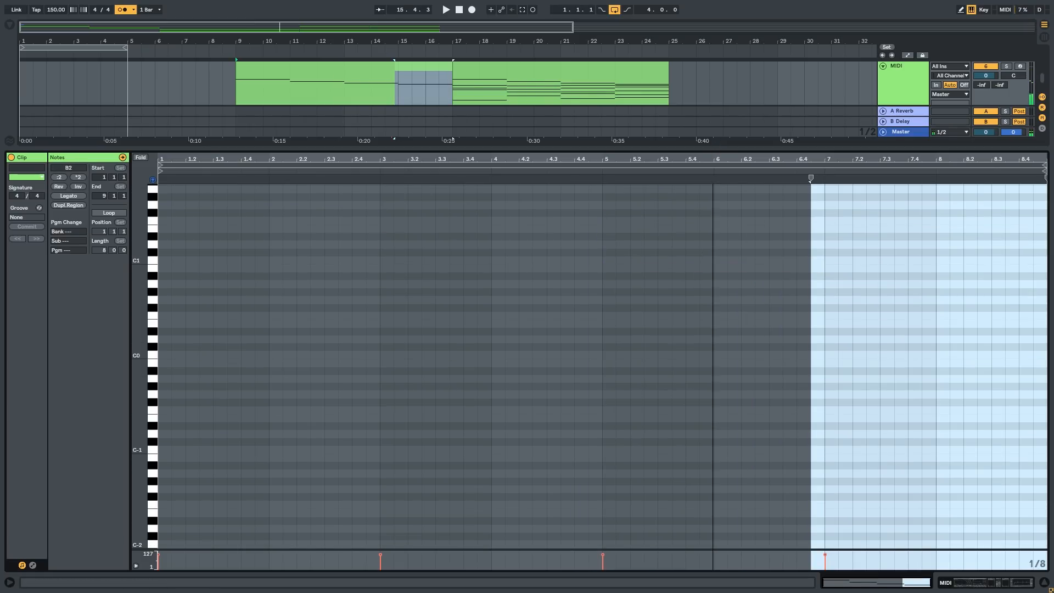
Step: Solo the duplicated top-note track and audition it from bar 9 with Warp enabled in its Simpler
key("ctrl+alt+l")
key("space")
left_click(379, 232)
key("space")
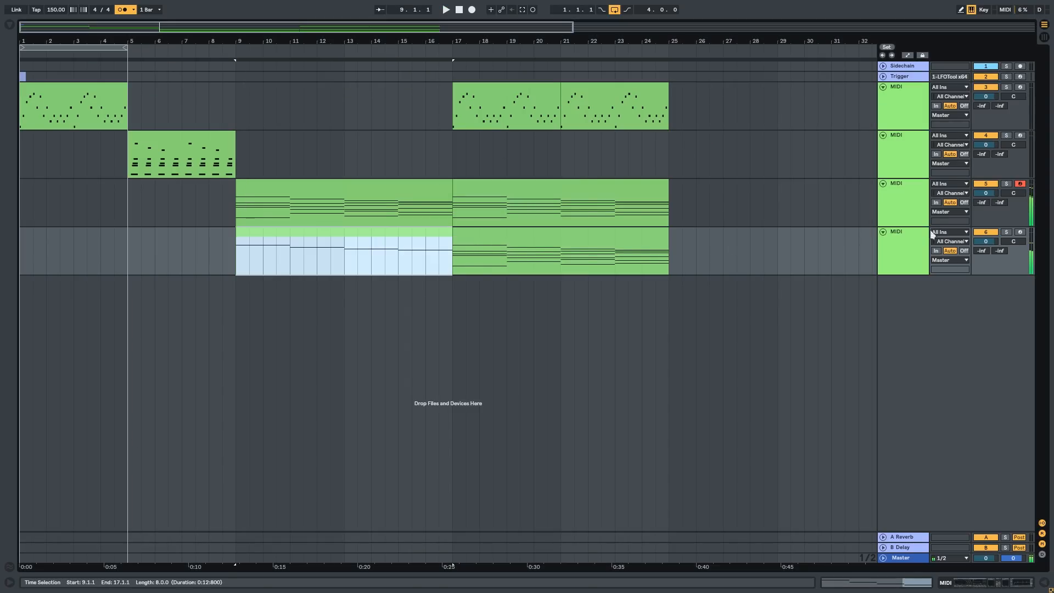
left_click(1005, 232)
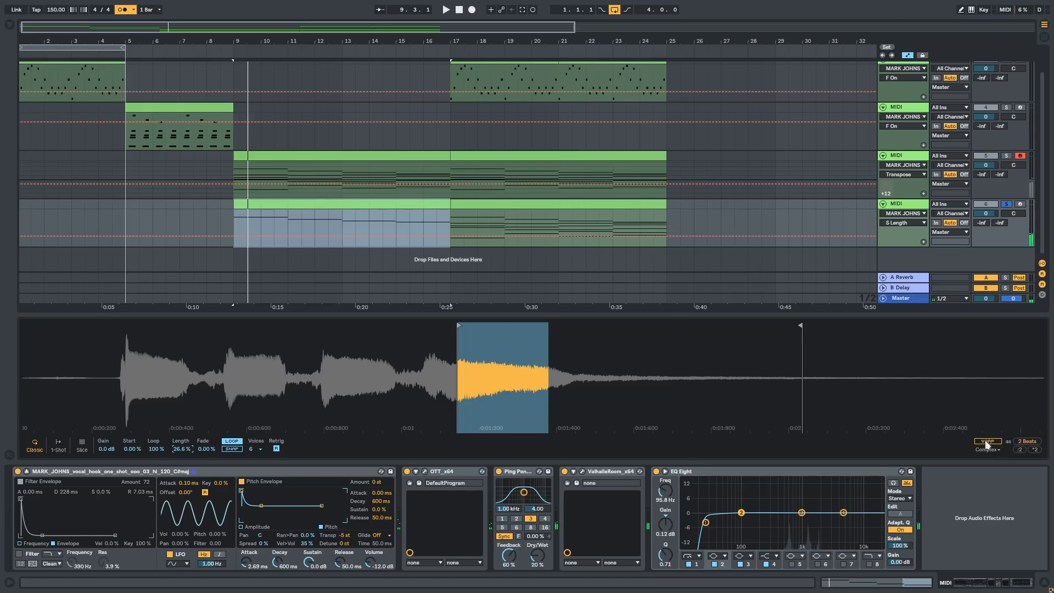
left_click(986, 441)
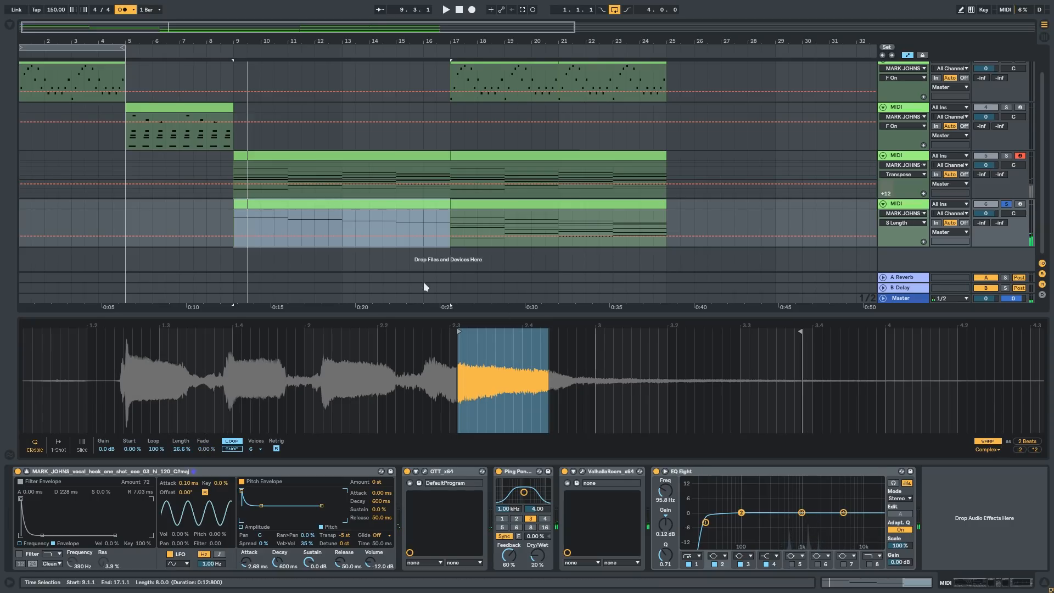
key("space")
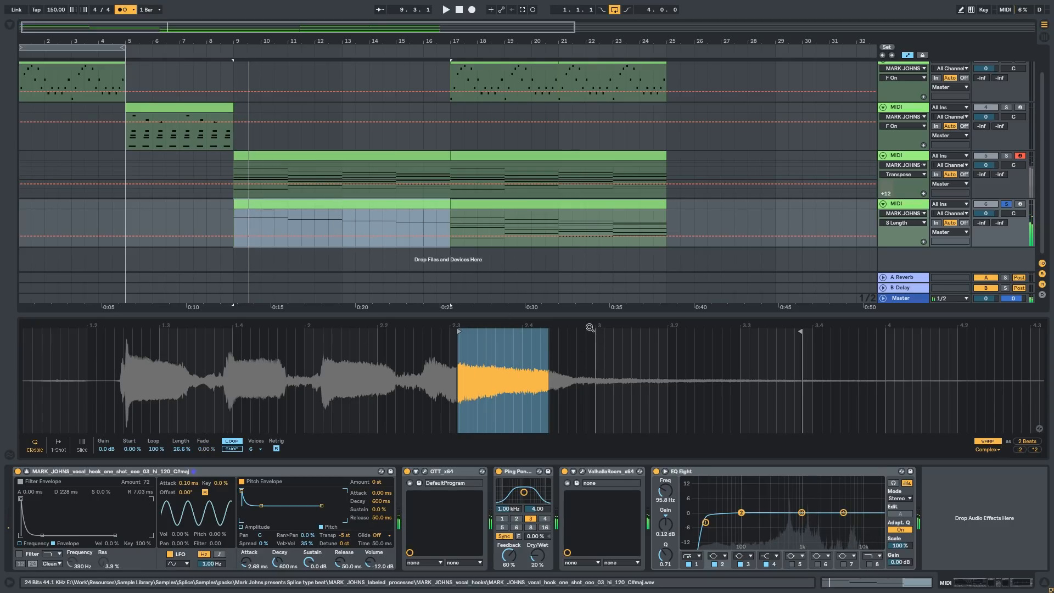
Step: Set the sample Length to 100% in the top-note track's Simpler
scroll(466, 404, "down", 2)
mouse_move(181, 452)
left_mouse_down()
mouse_move(181, 482)
mouse_move(184, 449)
left_mouse_up()
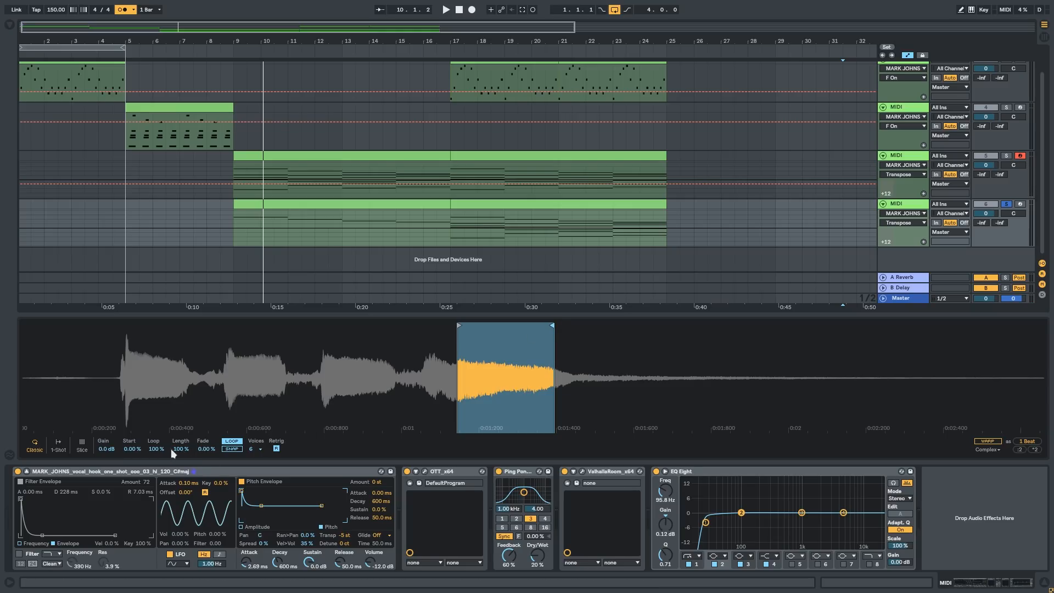
left_click_drag(182, 450, 182, 460)
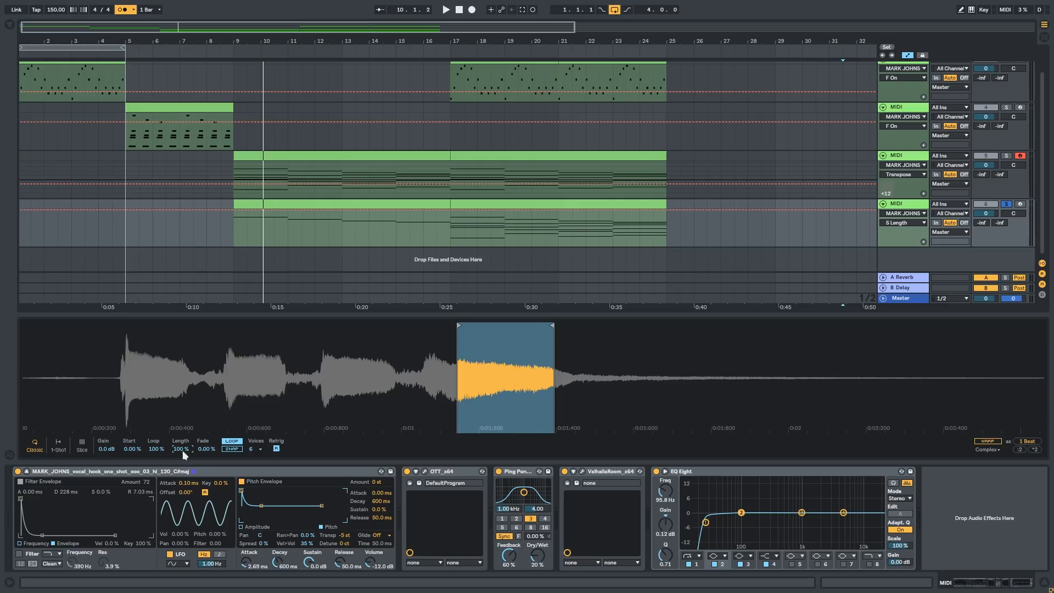